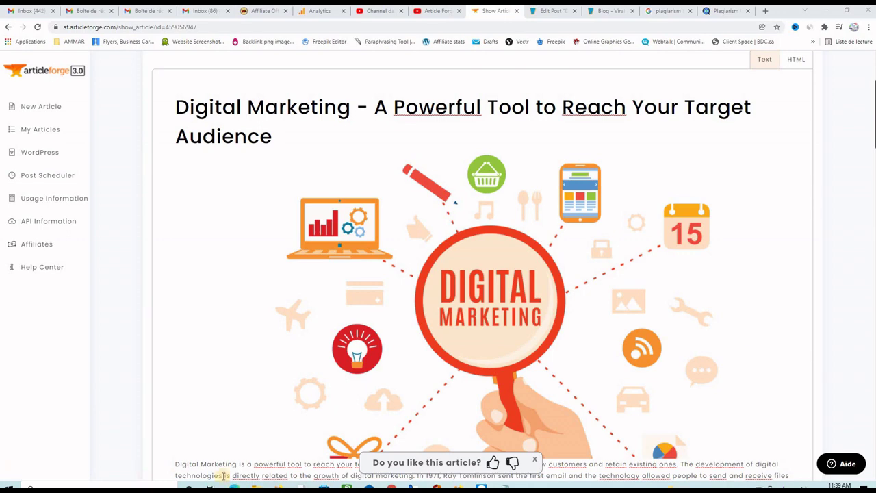
# - Scroll through the generated Digital Marketing article and back to the top
pyautogui.scroll(-2, 718, 273)
pyautogui.scroll(-2, 718, 274)
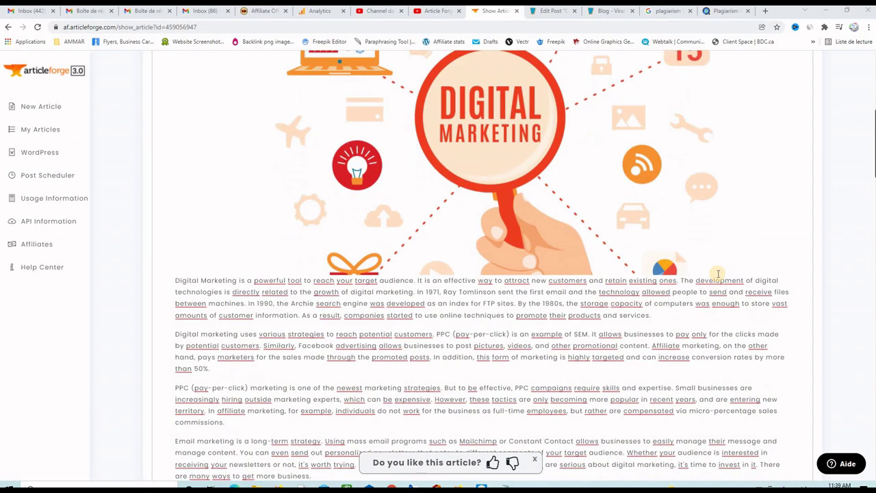
pyautogui.scroll(-3, 718, 274)
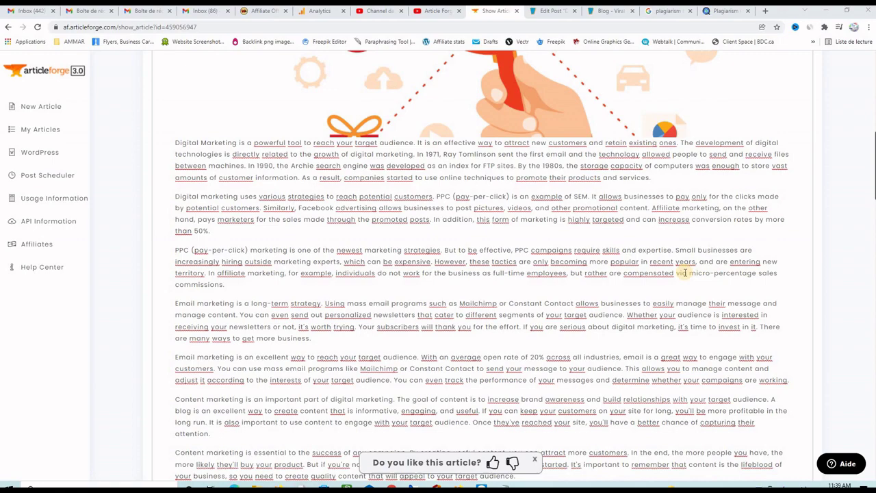
pyautogui.scroll(-2, 667, 273)
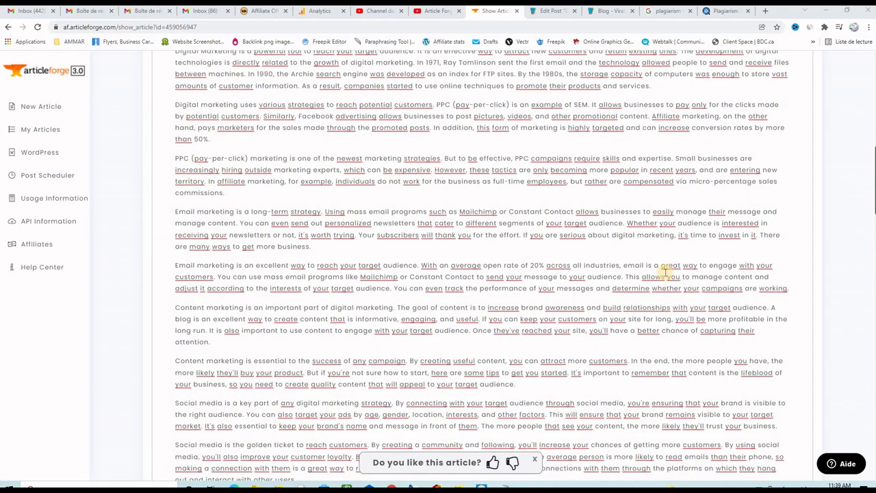
pyautogui.scroll(-5, 639, 276)
pyautogui.scroll(5, 638, 275)
pyautogui.scroll(4, 641, 279)
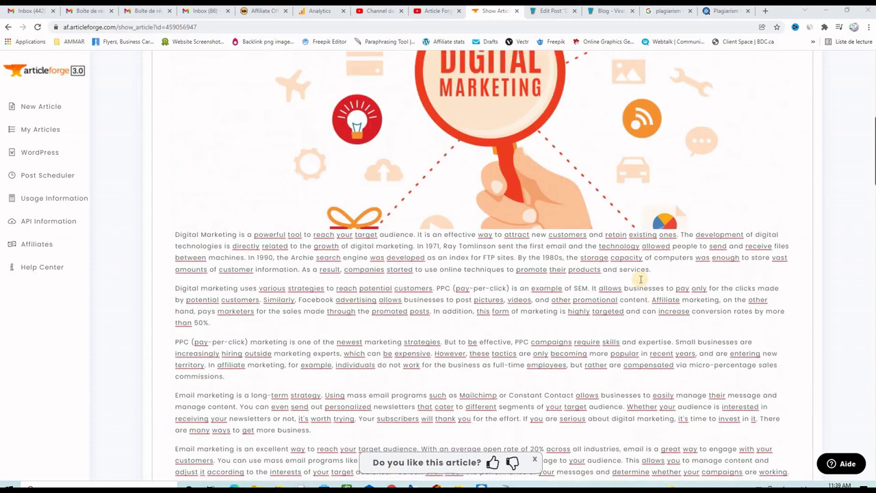
pyautogui.scroll(2, 640, 278)
pyautogui.scroll(5, 595, 267)
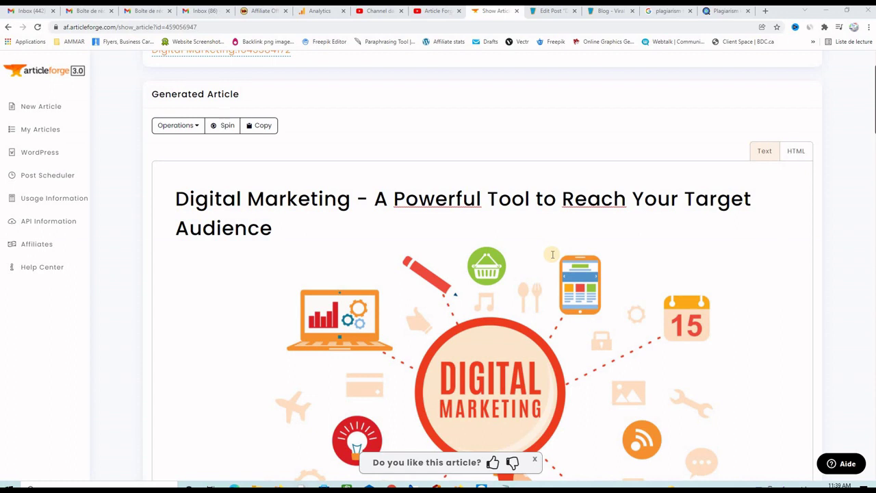
# - Review the title ideas in the notes, selecting the affiliate marketing keyword and sub-topic lines
pyautogui.hotkey('alt', 'Tab')
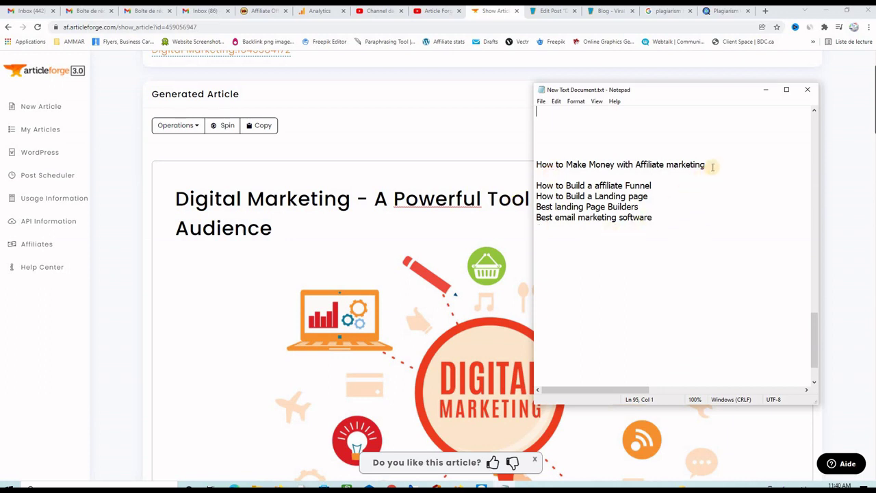
pyautogui.moveTo(711, 166); pyautogui.dragTo(538, 166)
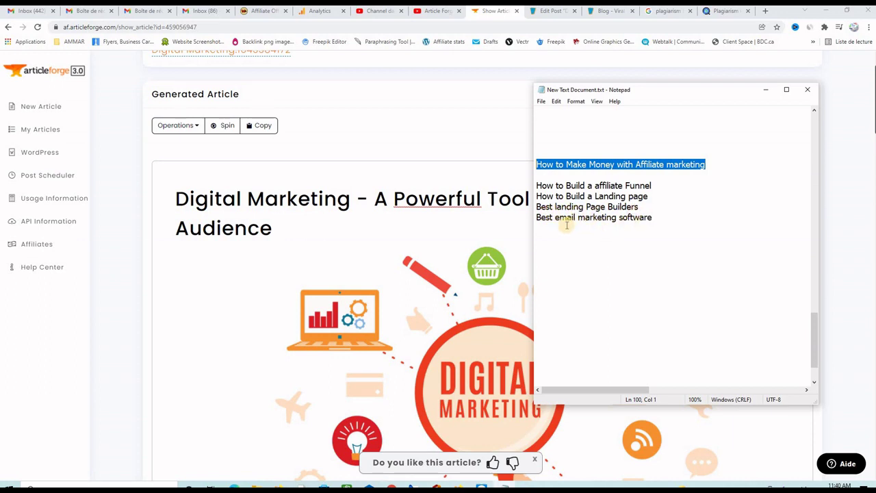
pyautogui.moveTo(622, 164)
pyautogui.mouseDown()
pyautogui.moveTo(712, 164)
pyautogui.moveTo(536, 166)
pyautogui.mouseUp()
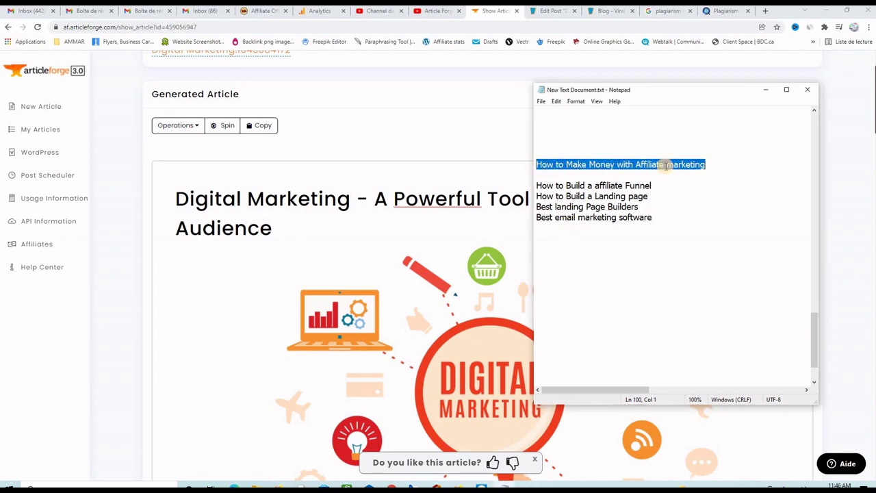
pyautogui.click(656, 187)
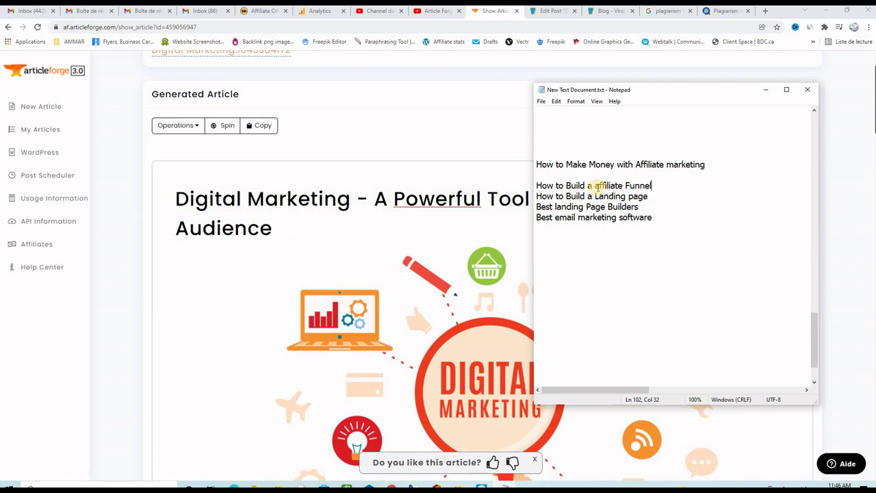
pyautogui.moveTo(594, 185); pyautogui.dragTo(652, 217)
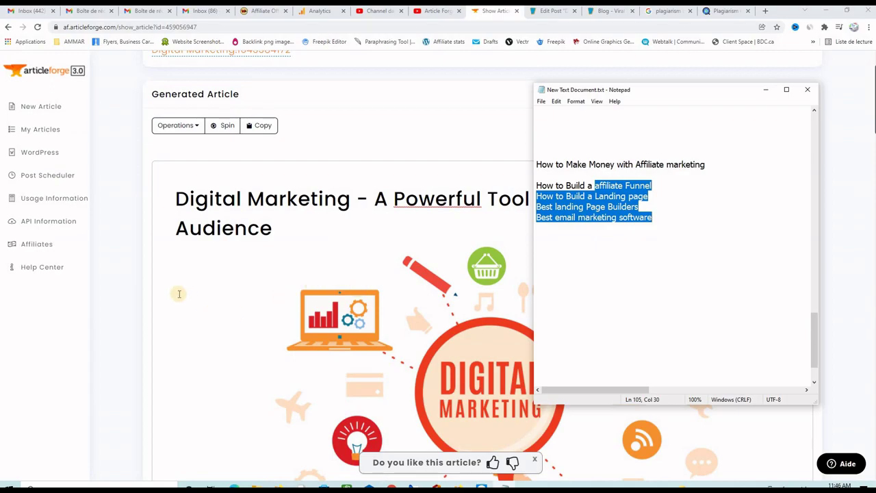
# - Return to the generated article and scroll through it again
pyautogui.click(229, 302)
pyautogui.scroll(-3, 554, 302)
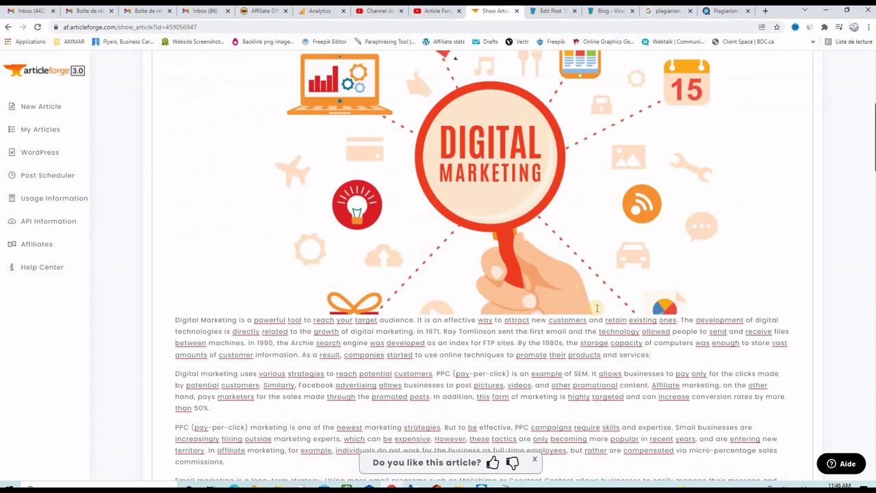
pyautogui.scroll(-5, 597, 309)
pyautogui.scroll(-2, 597, 310)
pyautogui.scroll(4, 623, 299)
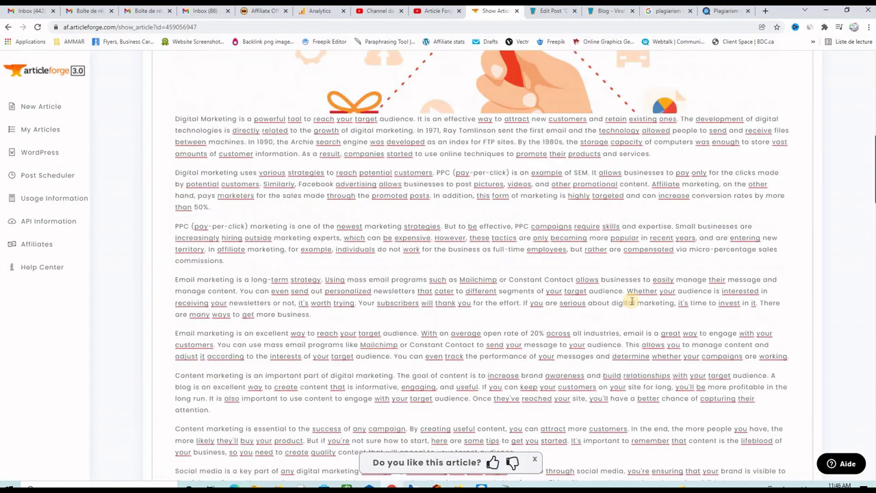
pyautogui.scroll(4, 630, 299)
pyautogui.scroll(3, 630, 300)
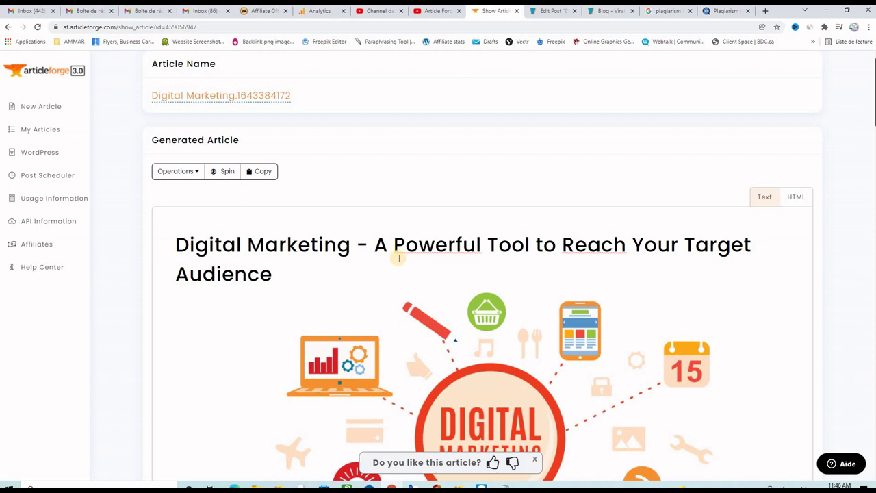
# - Check the blog's posts list, then show the post_scheduler_VTS group publishing once a day
pyautogui.click(607, 11)
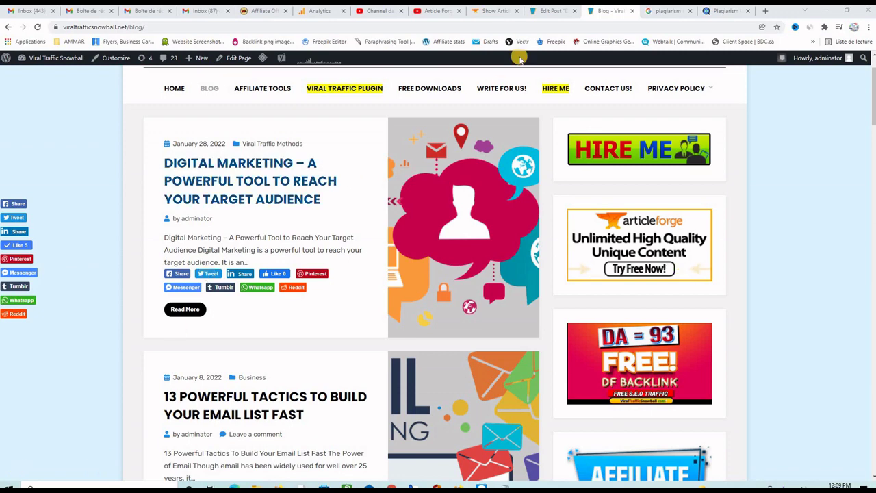
pyautogui.click(494, 11)
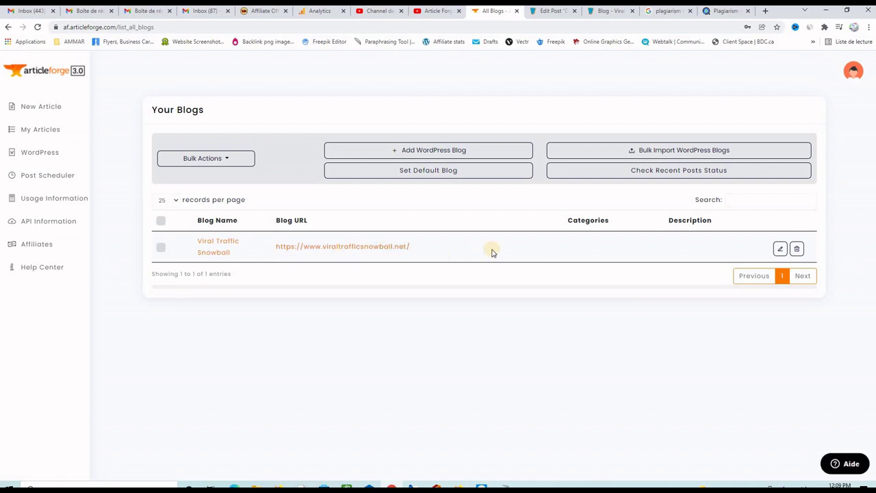
pyautogui.click(58, 180)
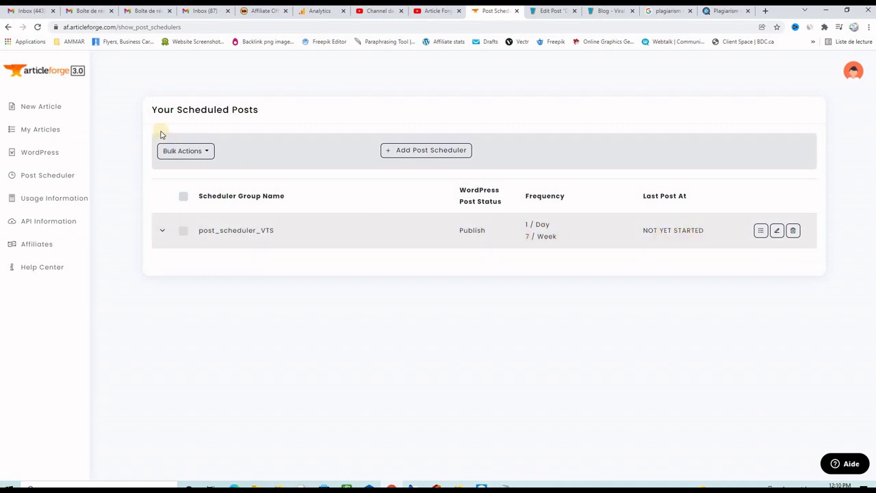
pyautogui.click(607, 11)
# - Open the Digital Marketing post and scroll through its body, images, video, categories and tags
pyautogui.click(235, 186)
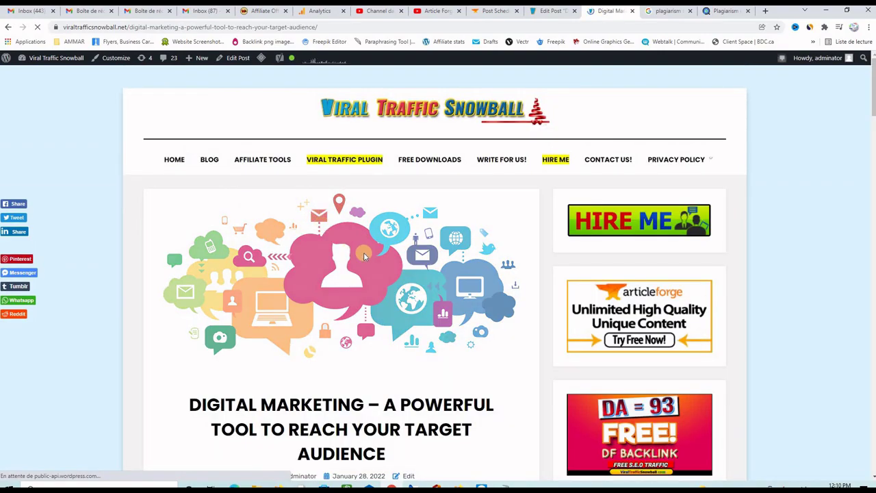
pyautogui.scroll(-2, 364, 256)
pyautogui.scroll(-2, 364, 256)
pyautogui.scroll(-2, 365, 256)
pyautogui.scroll(-1, 364, 256)
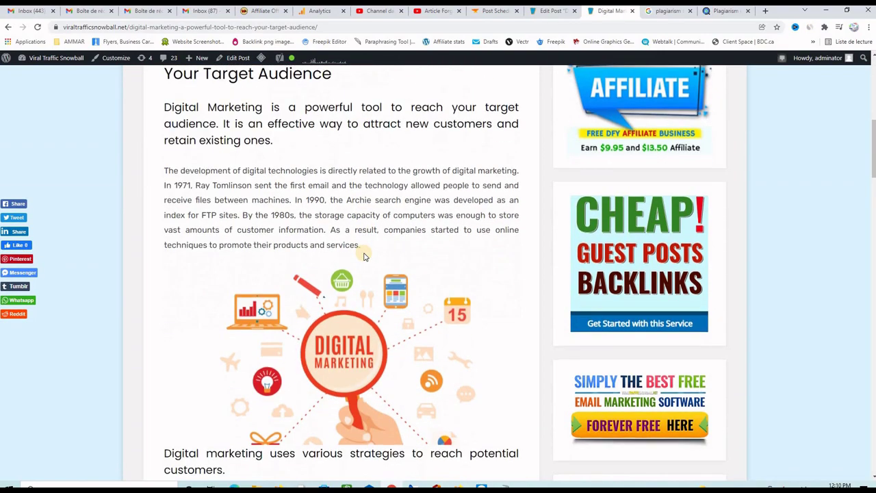
pyautogui.scroll(-2, 364, 256)
pyautogui.scroll(-2, 364, 256)
pyautogui.scroll(-2, 364, 256)
pyautogui.scroll(-1, 365, 253)
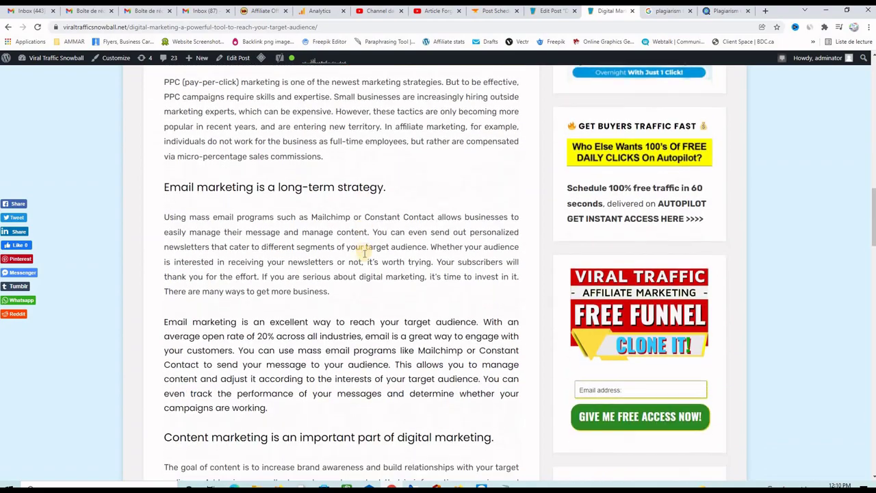
pyautogui.scroll(-2, 365, 253)
pyautogui.scroll(-1, 365, 254)
pyautogui.scroll(-1, 365, 253)
pyautogui.scroll(-2, 364, 256)
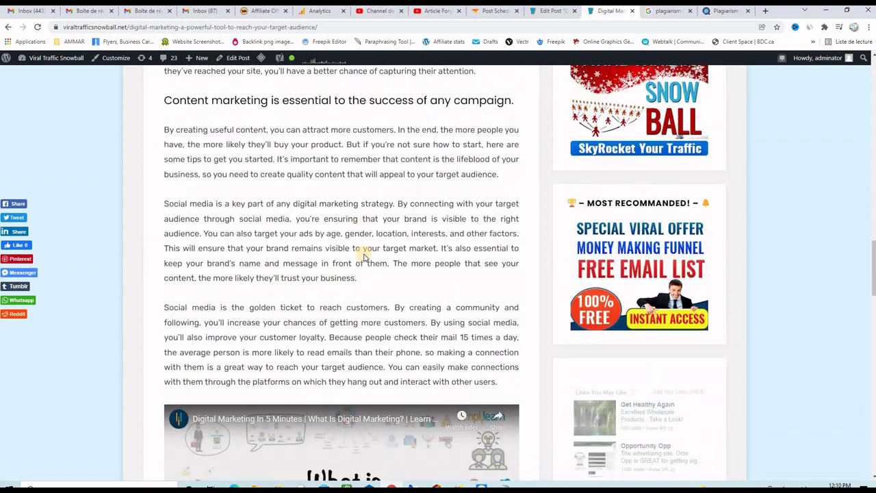
pyautogui.scroll(-1, 364, 256)
pyautogui.scroll(-2, 363, 253)
pyautogui.scroll(-2, 362, 256)
pyautogui.scroll(-1, 356, 267)
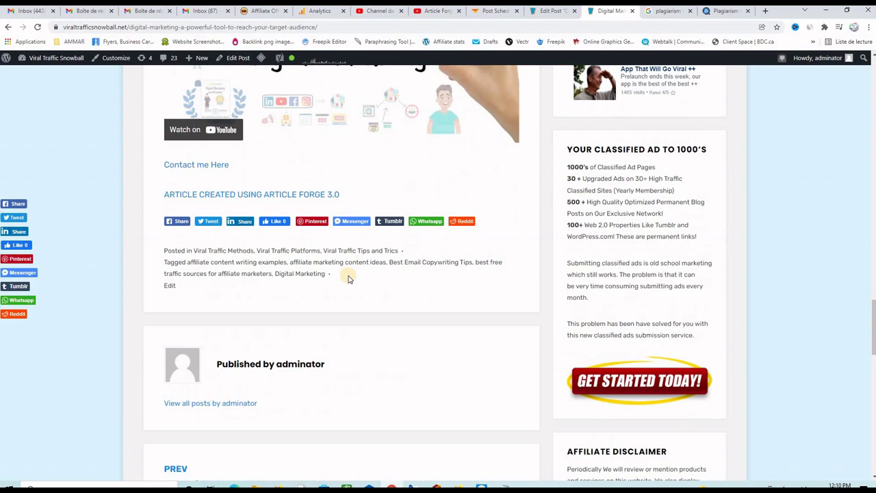
pyautogui.scroll(3, 347, 278)
pyautogui.scroll(1, 336, 253)
pyautogui.scroll(3, 334, 226)
pyautogui.scroll(3, 329, 179)
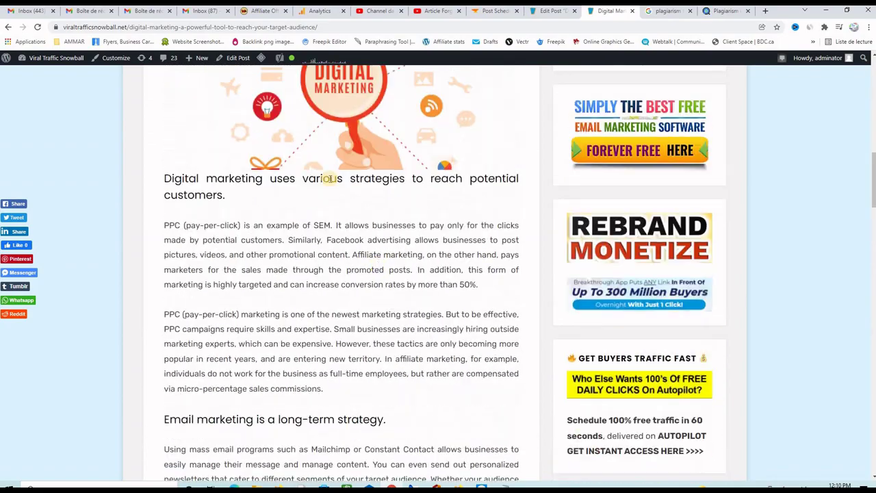
pyautogui.scroll(3, 330, 179)
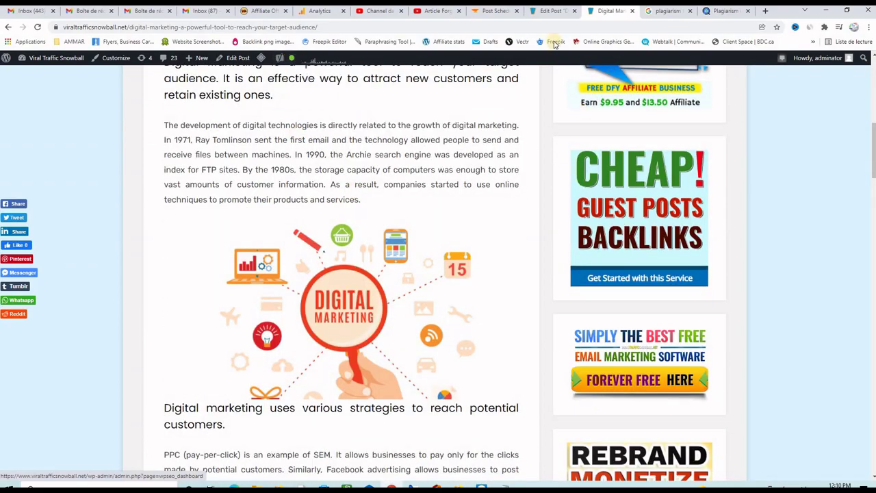
pyautogui.click(552, 11)
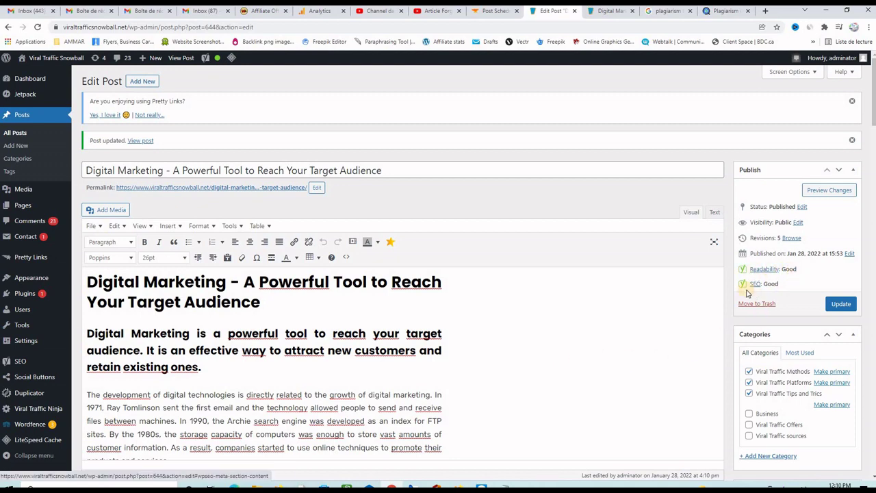
pyautogui.scroll(-3, 504, 356)
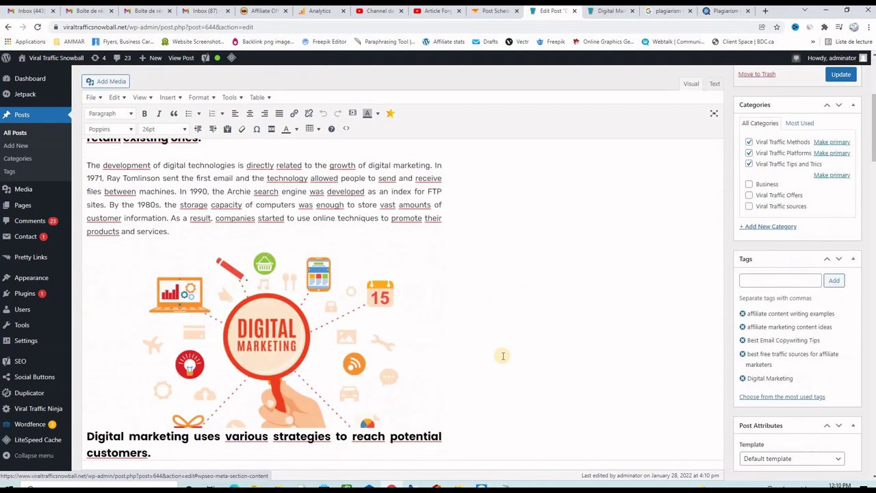
pyautogui.scroll(2, 503, 355)
pyautogui.scroll(-4, 503, 355)
pyautogui.scroll(-4, 503, 356)
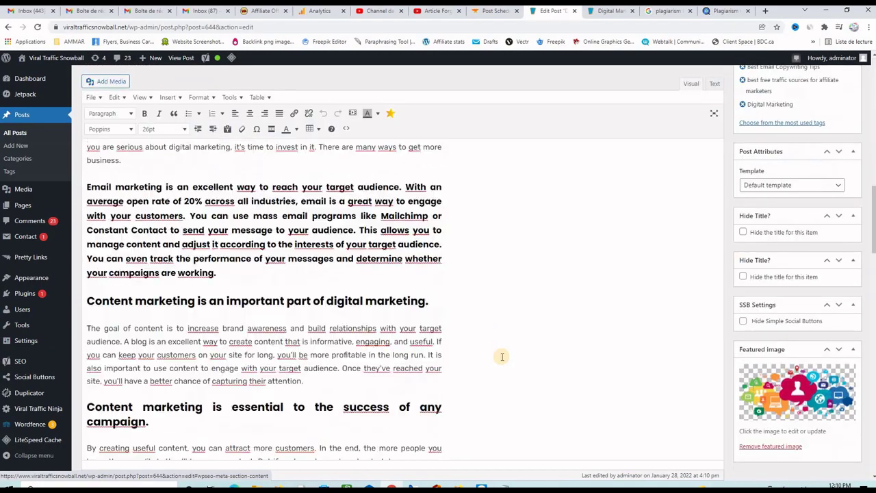
pyautogui.scroll(-4, 502, 356)
pyautogui.scroll(-3, 502, 357)
pyautogui.scroll(-3, 502, 358)
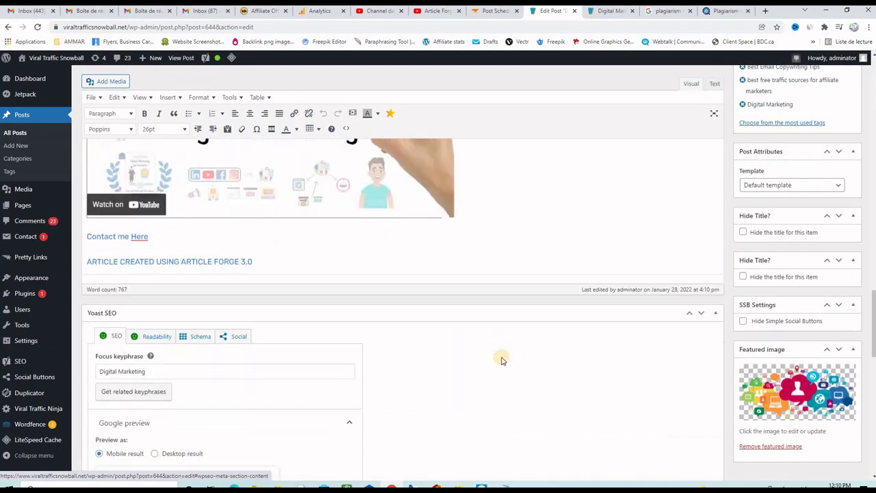
pyautogui.scroll(-2, 502, 360)
pyautogui.scroll(-1, 363, 321)
pyautogui.scroll(-1, 220, 286)
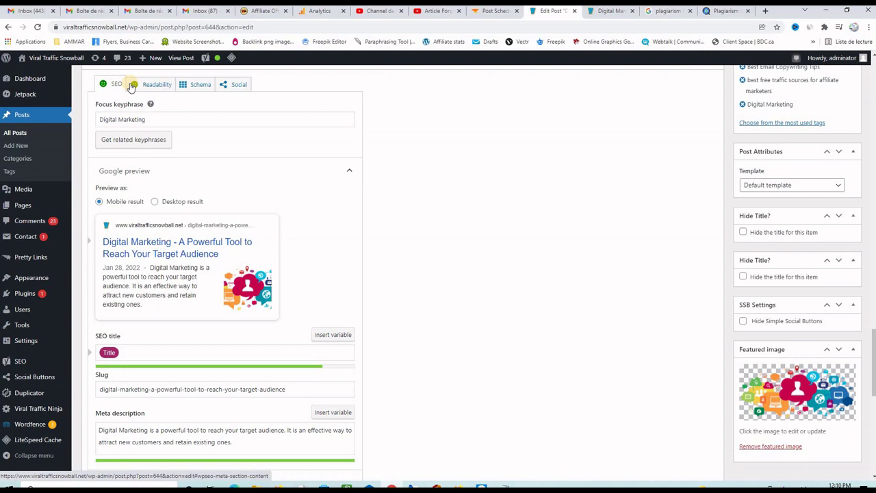
pyautogui.click(150, 85)
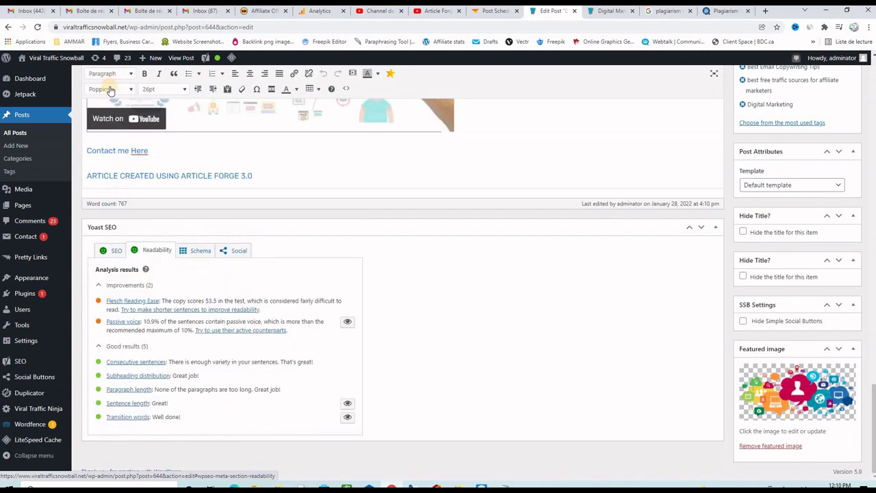
pyautogui.click(108, 250)
pyautogui.scroll(-3, 284, 329)
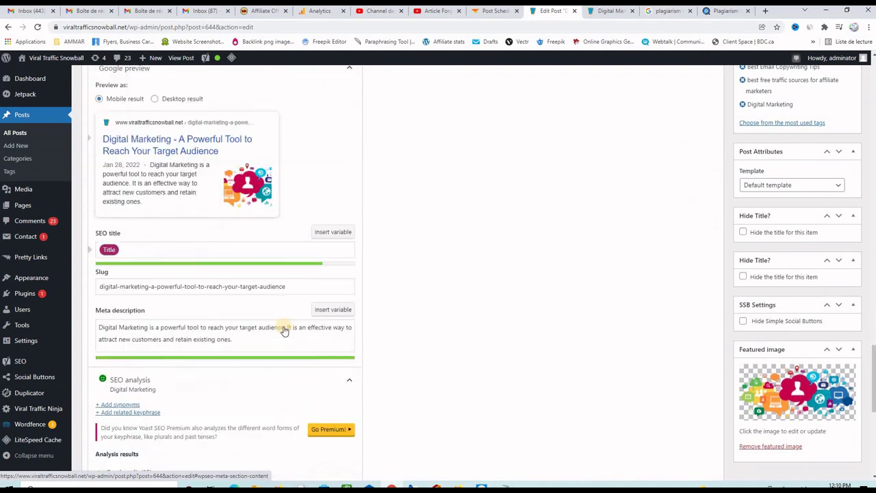
pyautogui.scroll(-1, 183, 274)
pyautogui.scroll(-2, 168, 356)
pyautogui.scroll(-2, 167, 356)
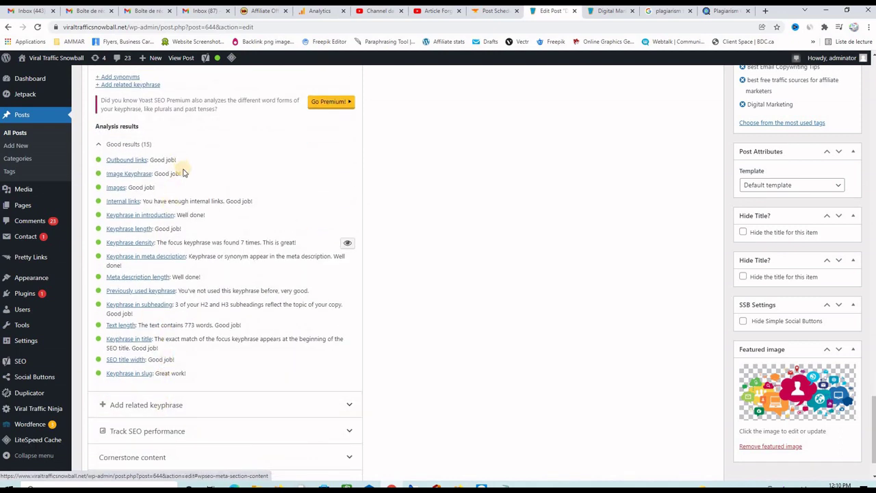
pyautogui.scroll(3, 201, 234)
pyautogui.scroll(10, 523, 268)
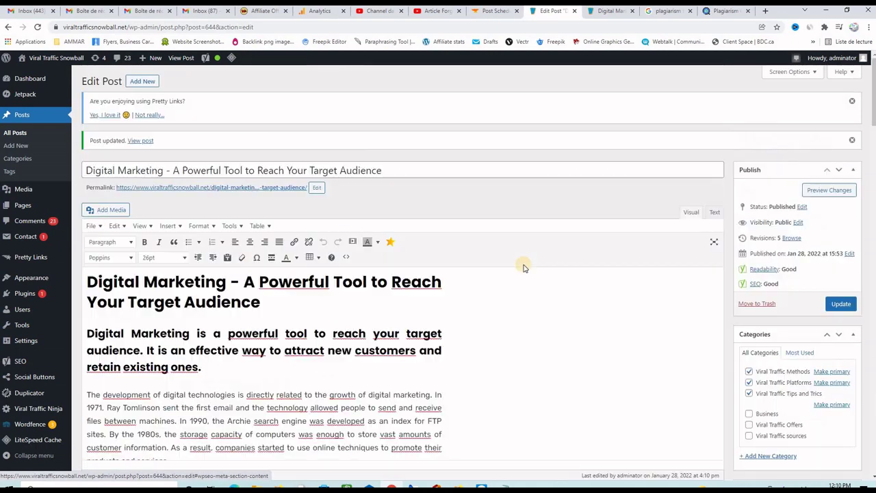
# - Scroll through the Digital Marketing article's plagiarism scan report showing 76% unique
pyautogui.click(729, 11)
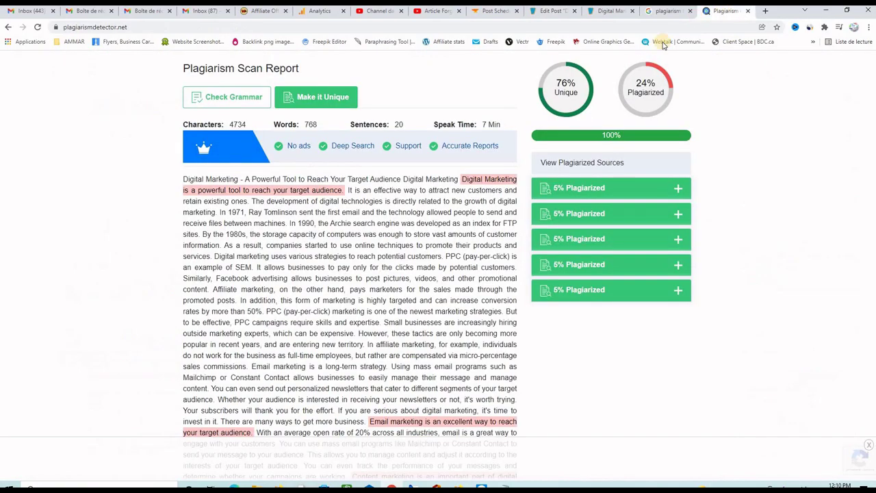
pyautogui.scroll(-3, 322, 274)
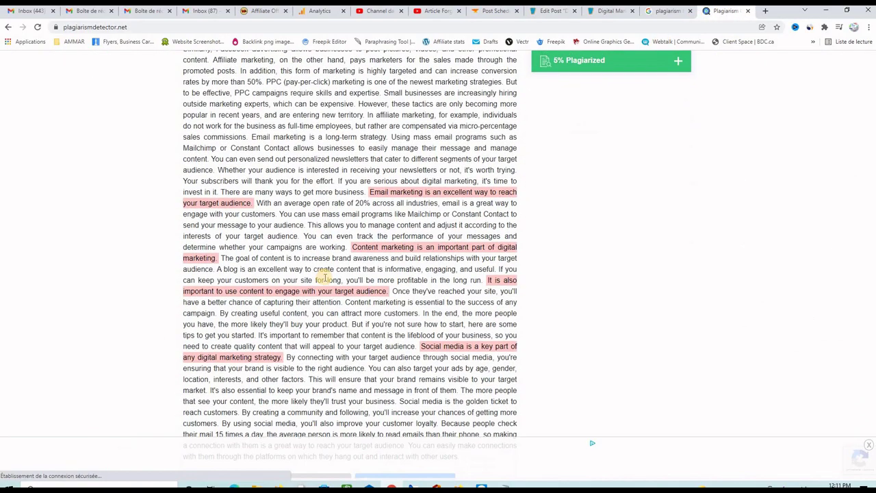
pyautogui.scroll(3, 325, 276)
pyautogui.scroll(-1, 338, 254)
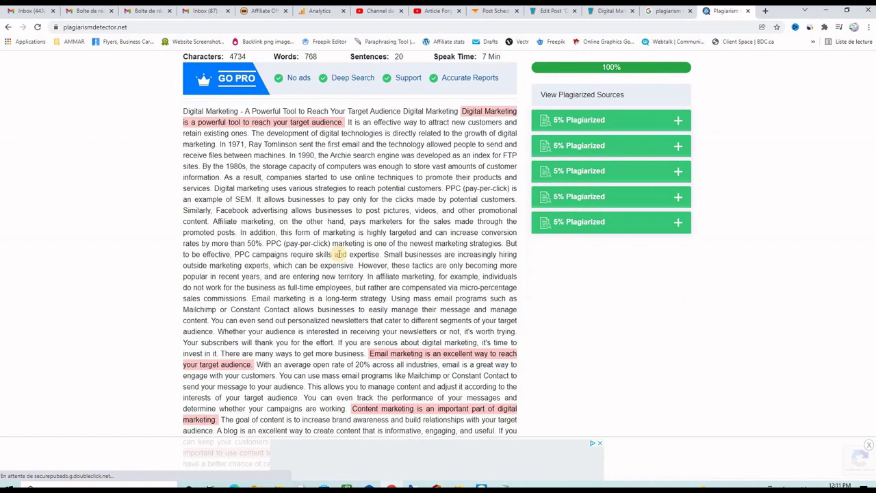
pyautogui.scroll(-2, 339, 254)
pyautogui.scroll(-3, 338, 254)
pyautogui.scroll(3, 339, 256)
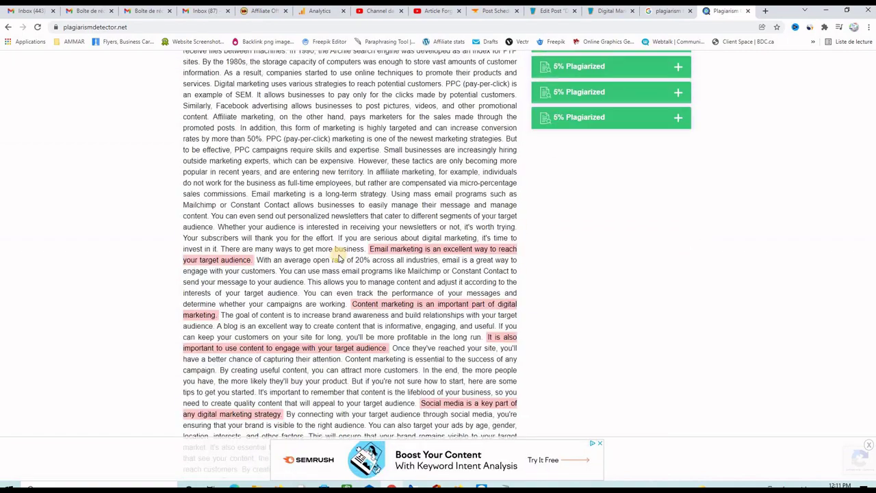
pyautogui.scroll(3, 339, 257)
pyautogui.scroll(1, 391, 268)
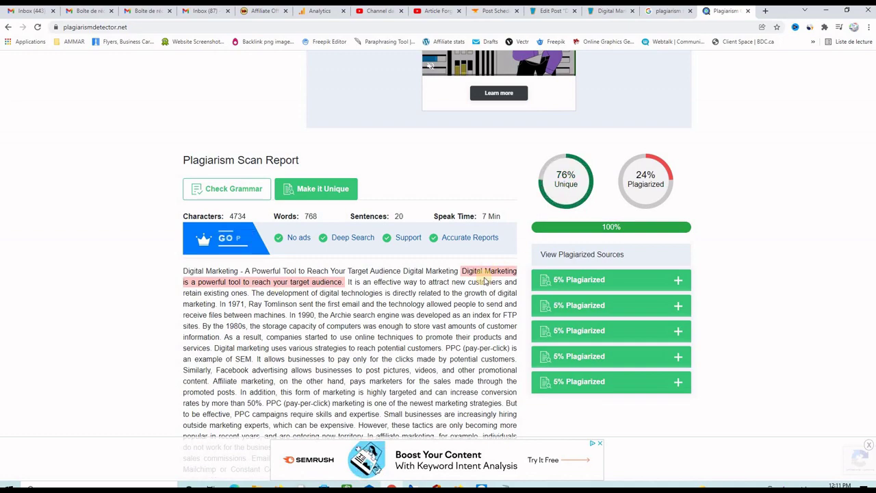
pyautogui.scroll(-2, 442, 307)
pyautogui.scroll(2, 444, 306)
pyautogui.scroll(1, 432, 328)
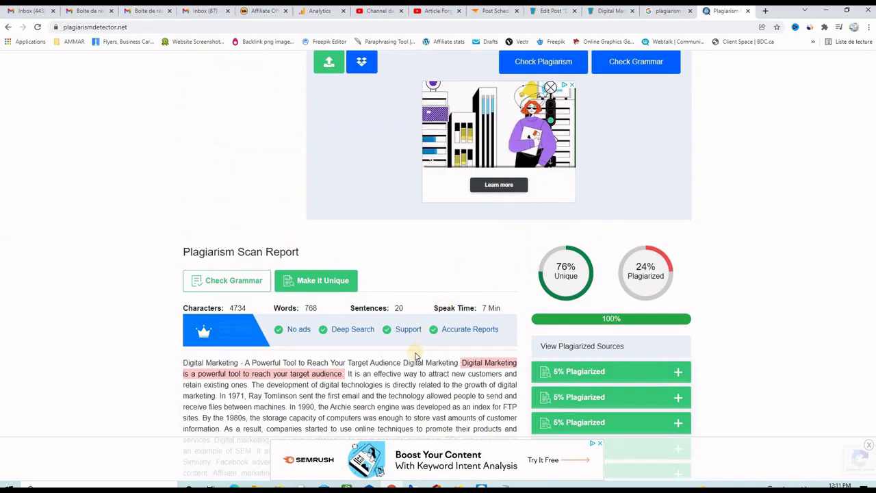
pyautogui.scroll(-2, 414, 353)
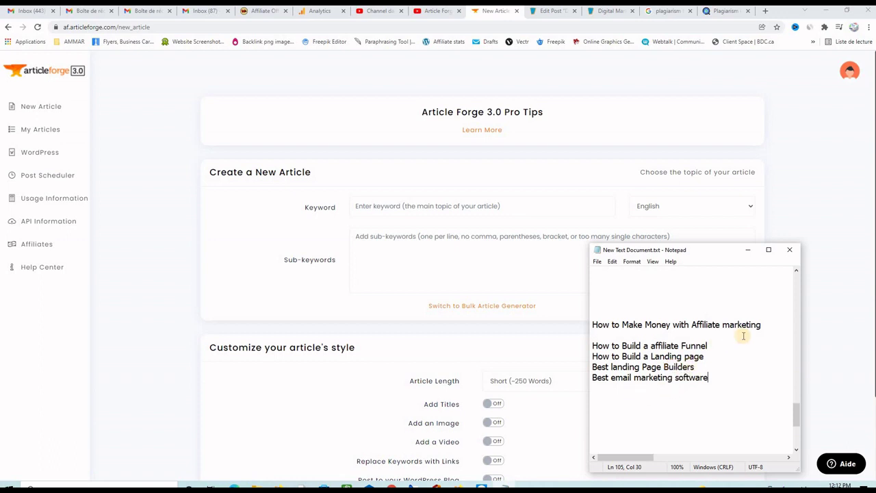
# - Copy 'How to Make Money with Affiliate marketing' from the notes into the Keyword field
pyautogui.moveTo(762, 325); pyautogui.dragTo(749, 325)
pyautogui.keyDown('shift'); pyautogui.click(593, 325); pyautogui.keyUp('shift')
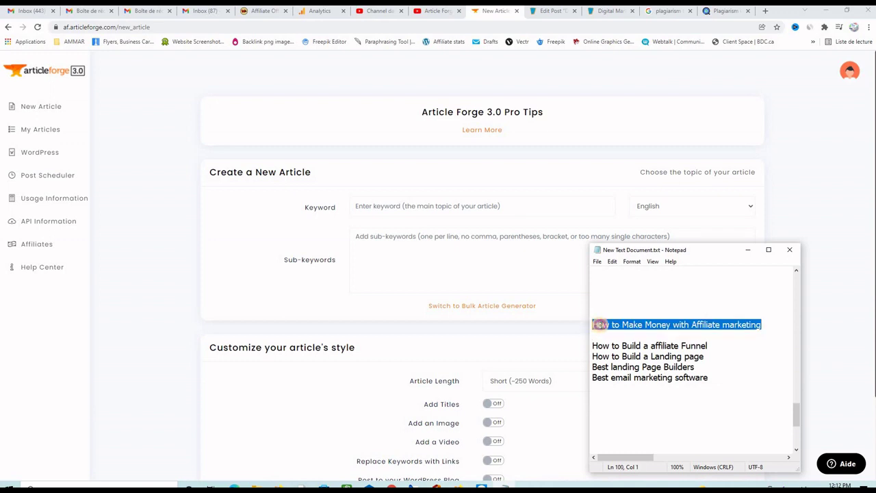
pyautogui.rightClick(604, 326)
pyautogui.click(636, 355)
pyautogui.click(31, 109)
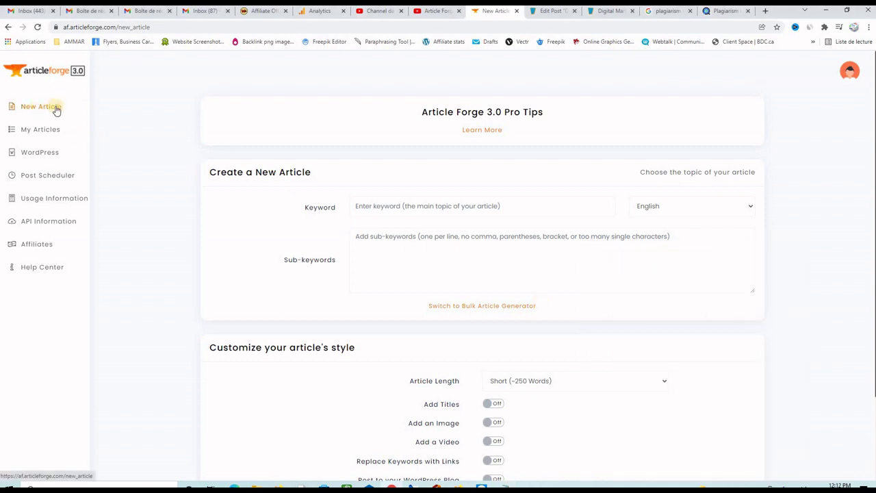
pyautogui.click(38, 132)
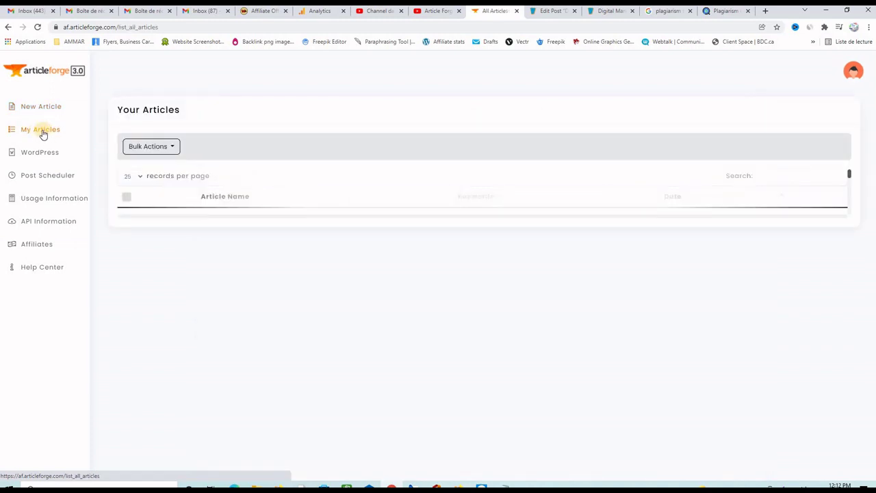
pyautogui.click(40, 108)
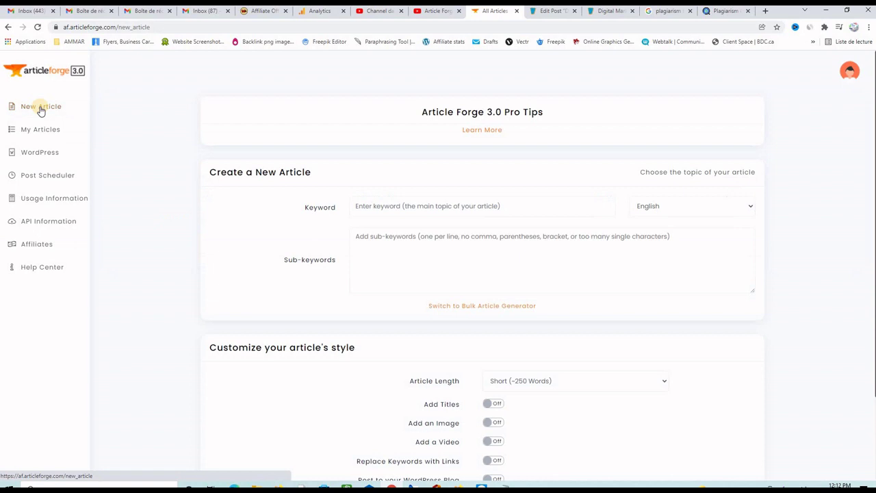
pyautogui.click(481, 208)
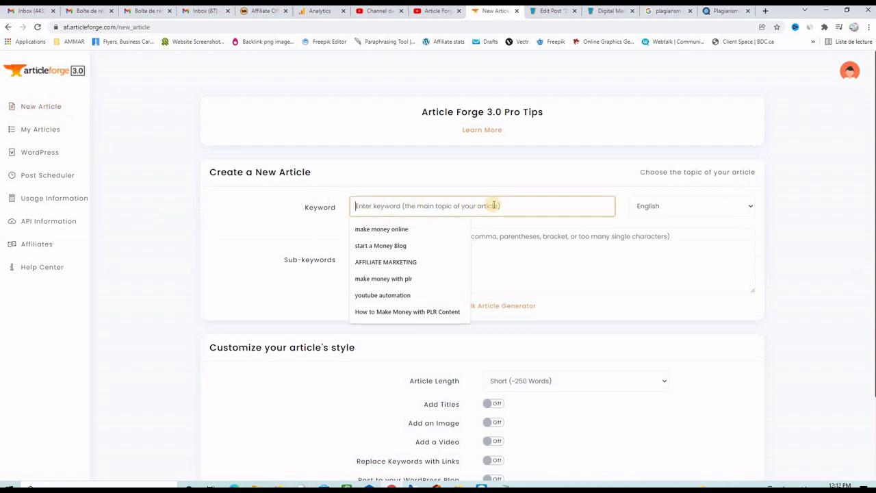
pyautogui.hotkey('ctrl', 'v')
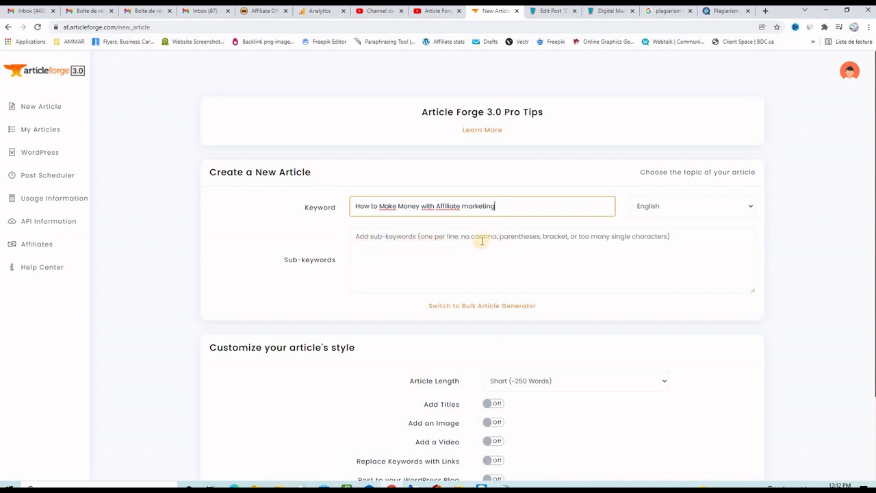
pyautogui.moveTo(503, 487)
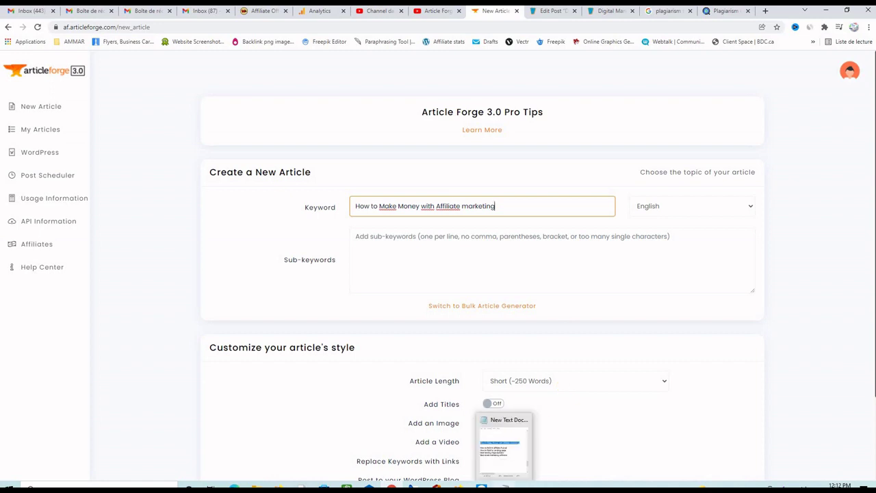
# - Paste the four sub-keyword lines from the notes into Sub-keywords, removing the trailing blank line
pyautogui.click(503, 438)
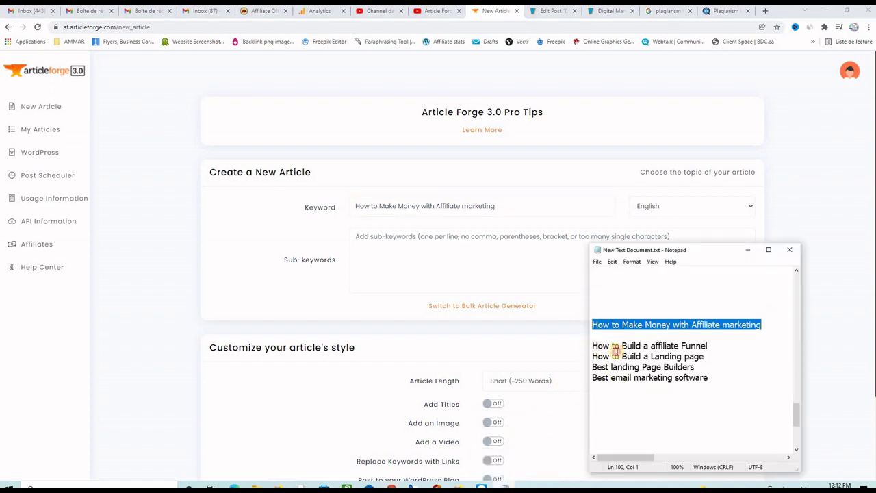
pyautogui.moveTo(593, 346); pyautogui.dragTo(709, 380)
pyautogui.rightClick(660, 367)
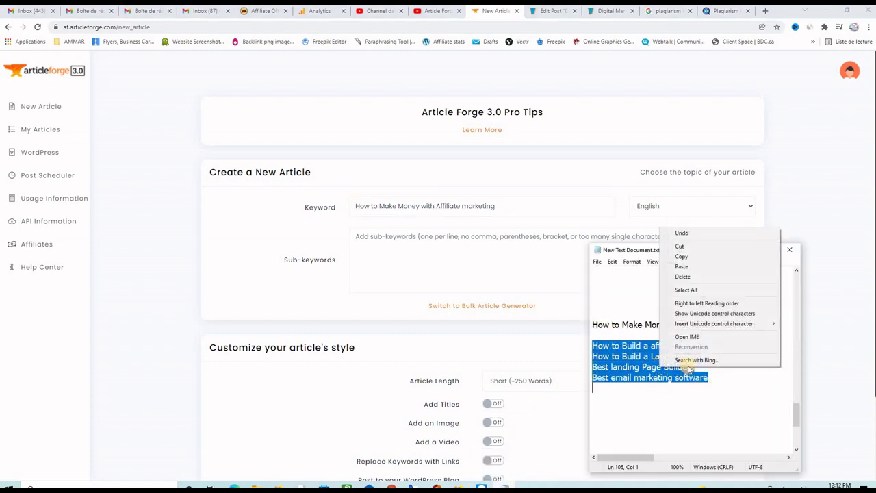
pyautogui.click(681, 256)
pyautogui.click(441, 238)
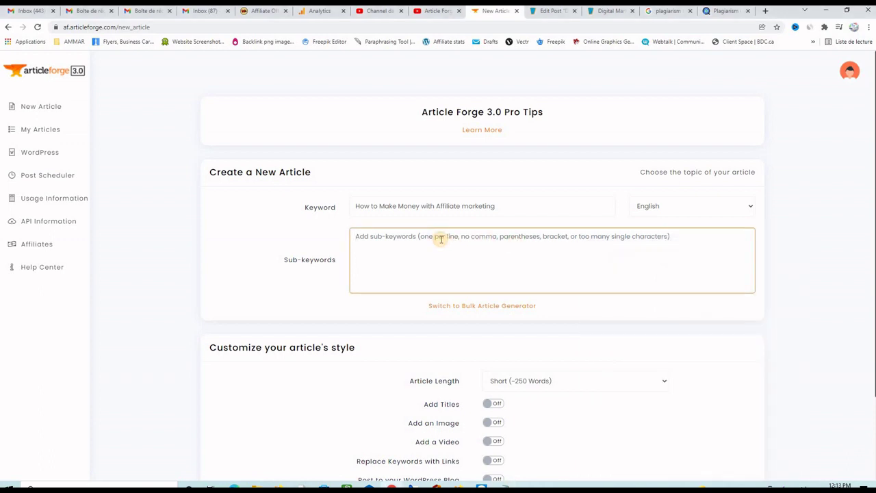
pyautogui.hotkey('ctrl', 'v')
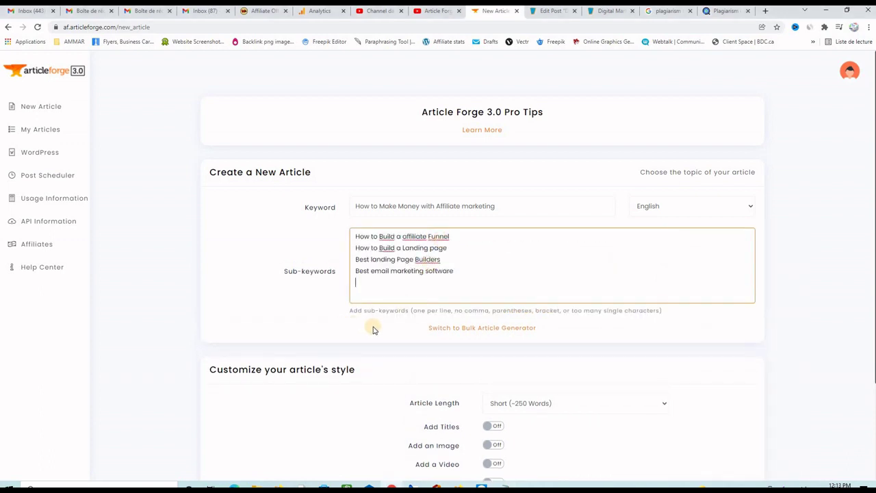
pyautogui.press('BackSpace')
# - Set Article Length to Long (~750 Words) and enable Add Titles, Add an Image and Add a Video
pyautogui.scroll(-2, 356, 359)
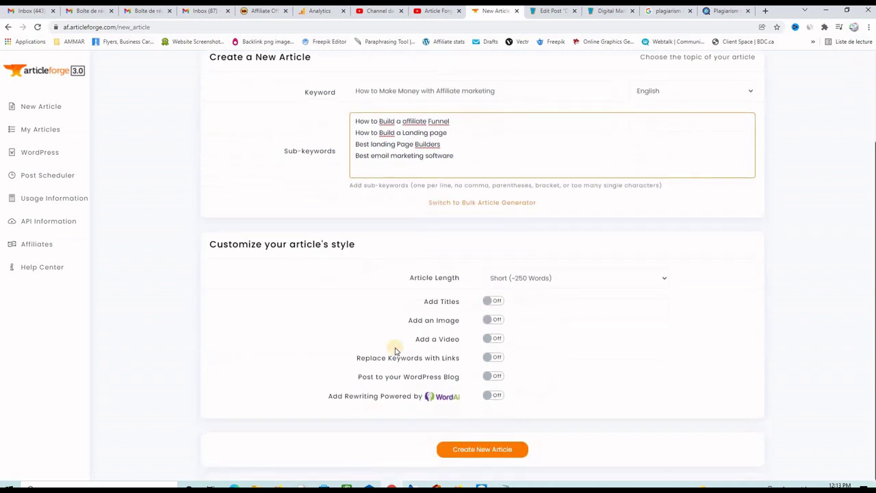
pyautogui.click(548, 284)
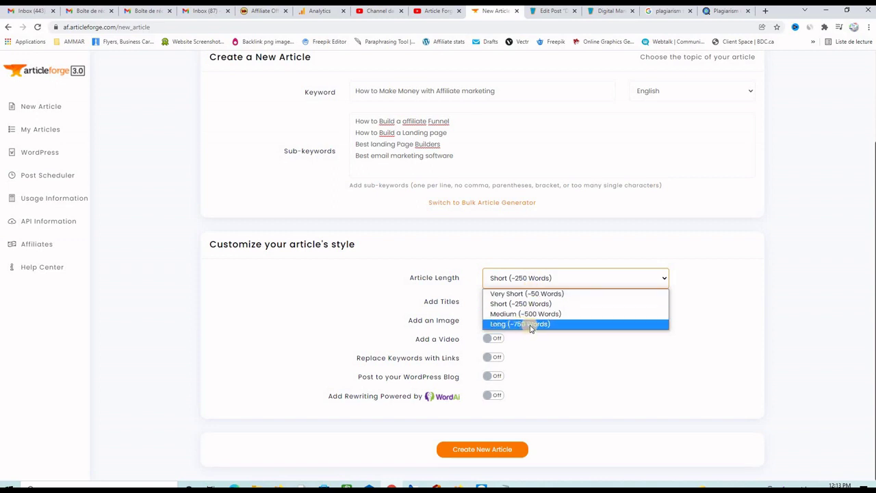
pyautogui.click(531, 325)
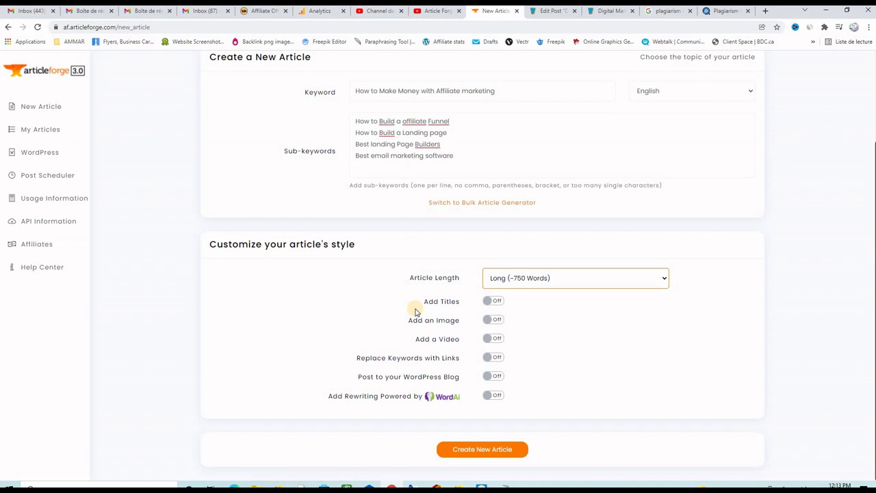
pyautogui.click(489, 301)
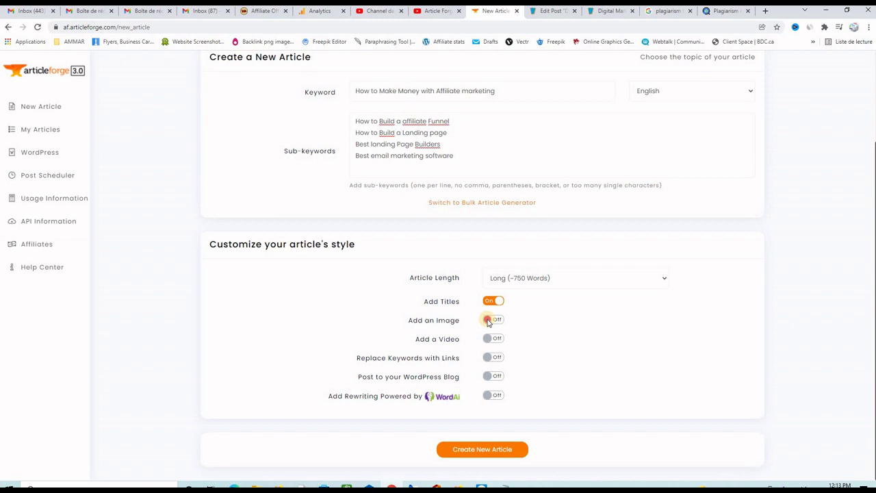
pyautogui.click(488, 321)
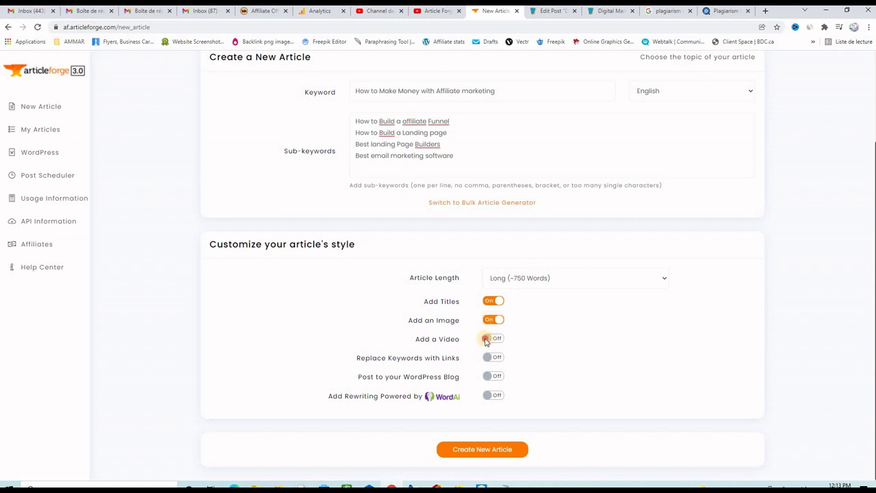
pyautogui.click(486, 339)
pyautogui.scroll(3, 685, 384)
pyautogui.scroll(-3, 714, 346)
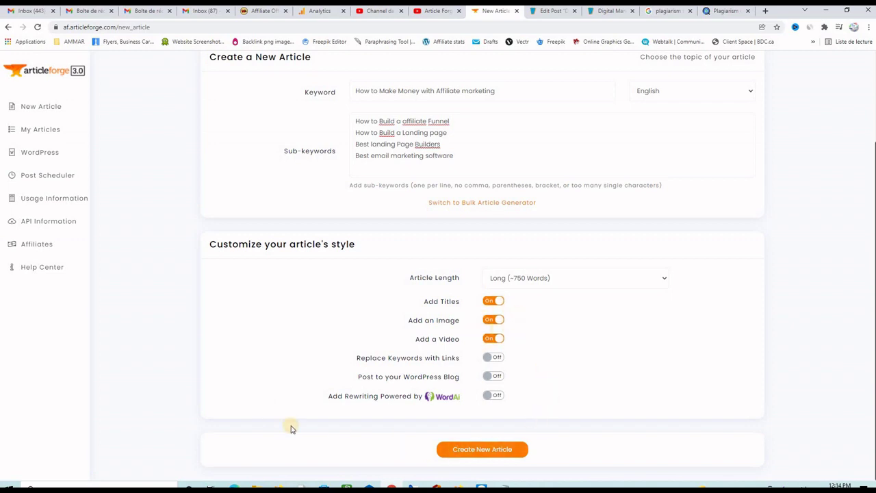
# - Create the article and open the finished result once processing completes
pyautogui.click(469, 454)
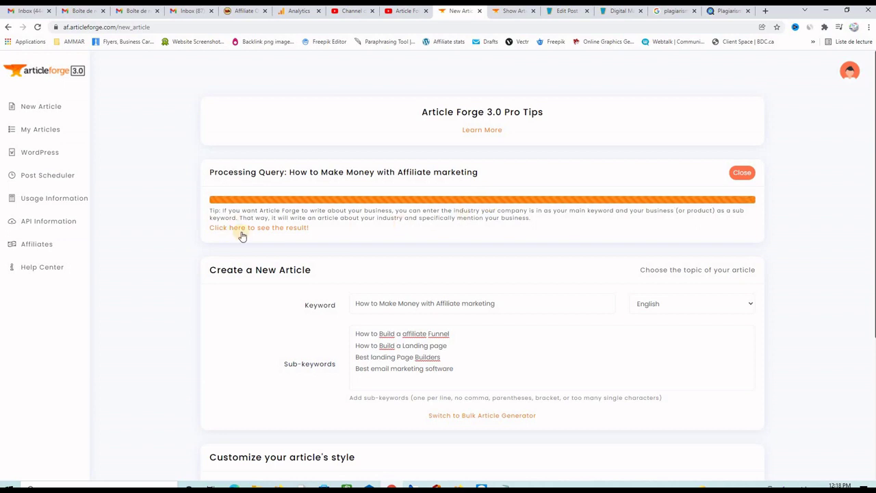
pyautogui.click(248, 233)
pyautogui.click(254, 233)
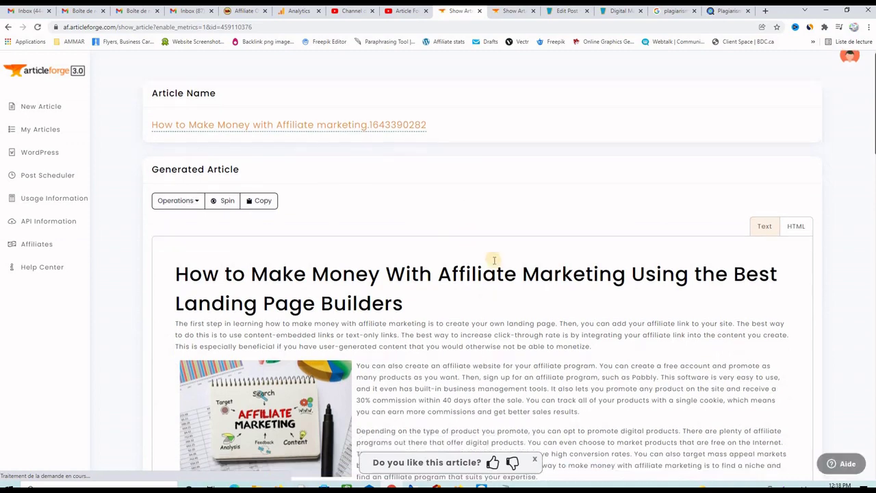
pyautogui.scroll(-2, 494, 261)
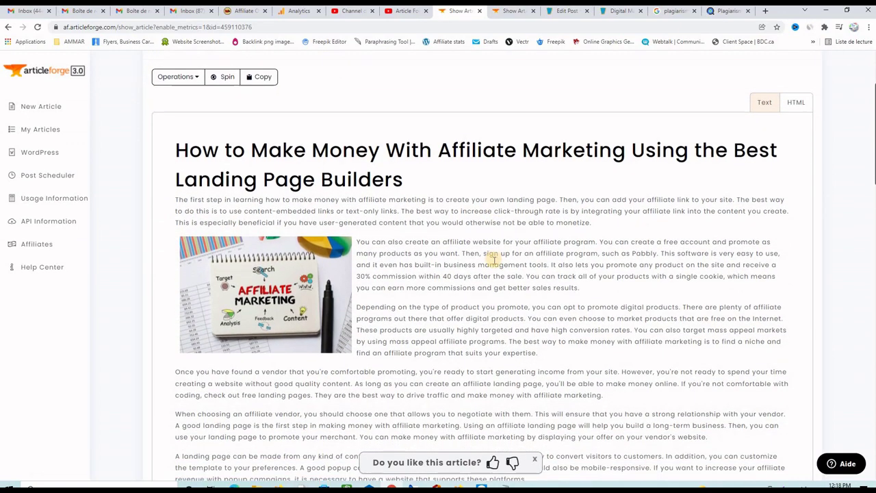
pyautogui.scroll(-1, 493, 260)
pyautogui.scroll(-1, 494, 260)
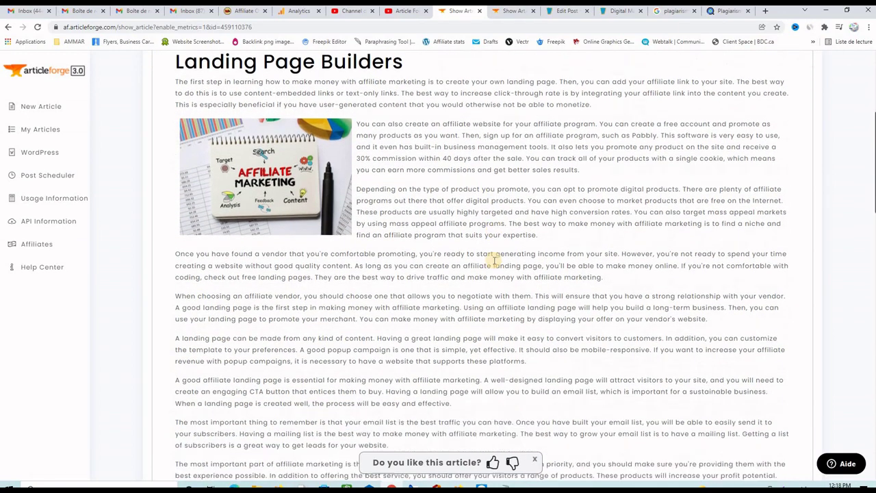
pyautogui.scroll(-1, 494, 260)
pyautogui.scroll(-1, 493, 260)
pyautogui.scroll(1, 493, 261)
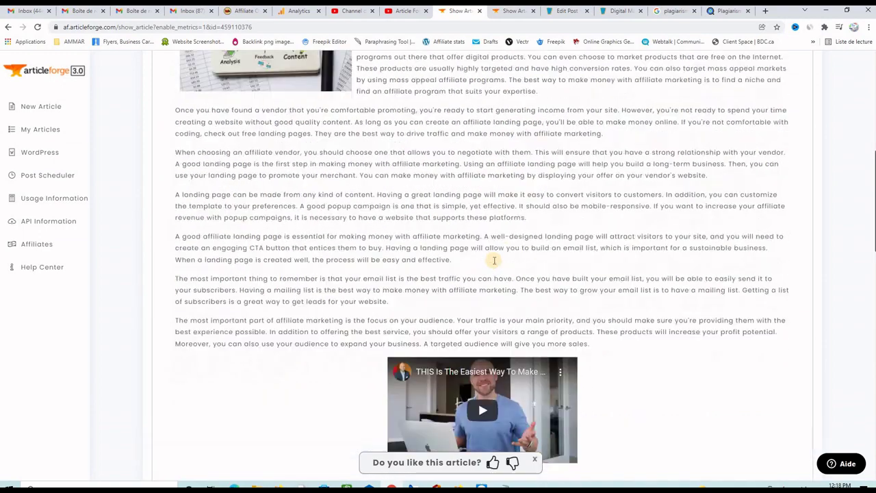
pyautogui.scroll(5, 490, 260)
pyautogui.scroll(1, 489, 260)
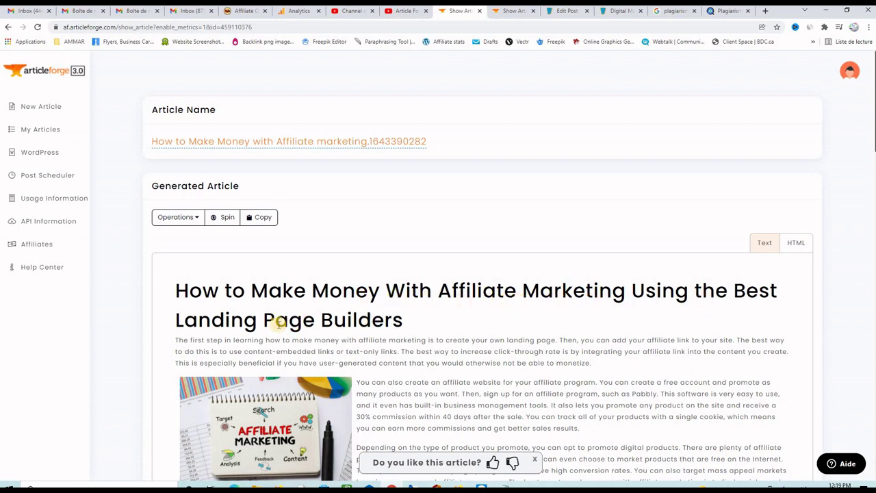
pyautogui.scroll(-1, 462, 324)
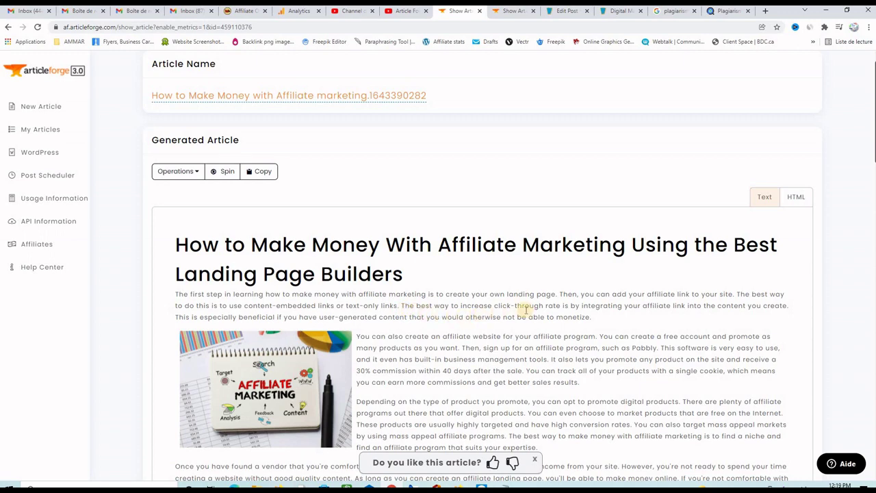
pyautogui.scroll(-2, 548, 323)
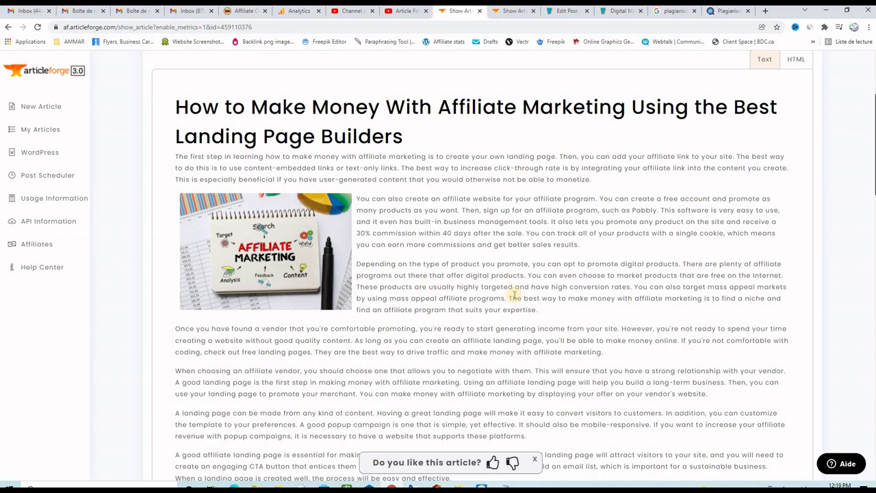
pyautogui.scroll(-3, 518, 295)
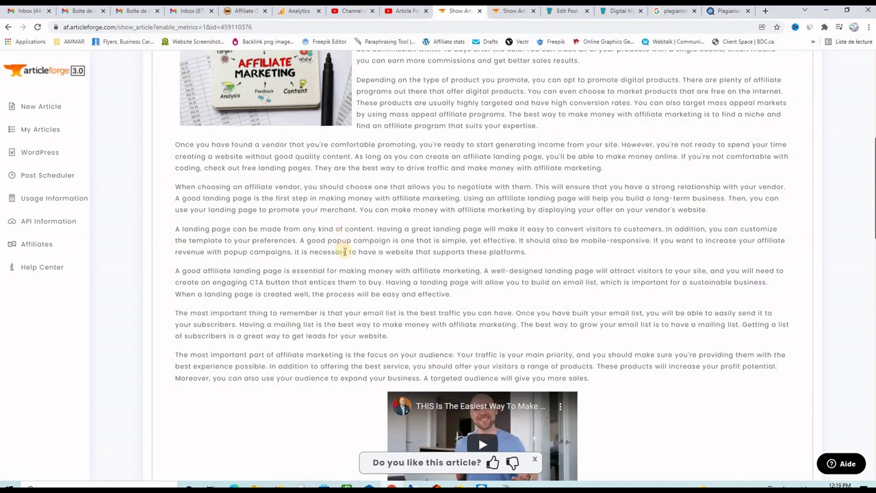
pyautogui.scroll(-2, 345, 236)
pyautogui.scroll(3, 609, 281)
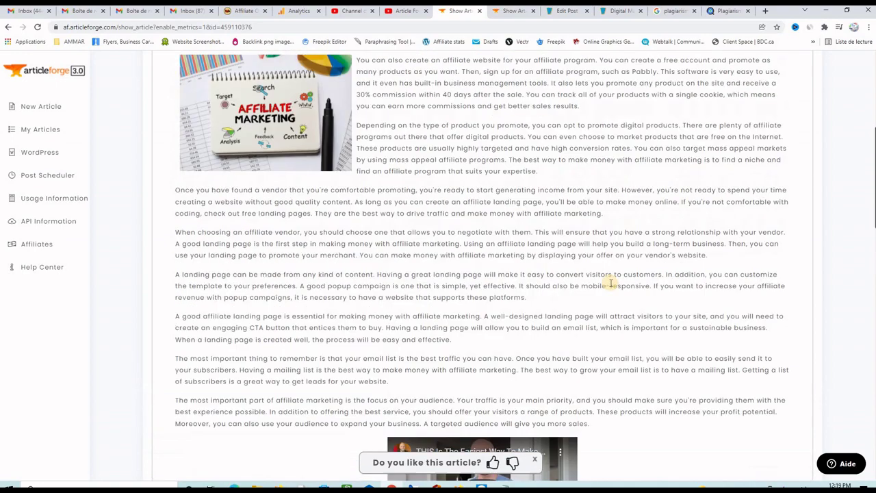
pyautogui.scroll(5, 606, 284)
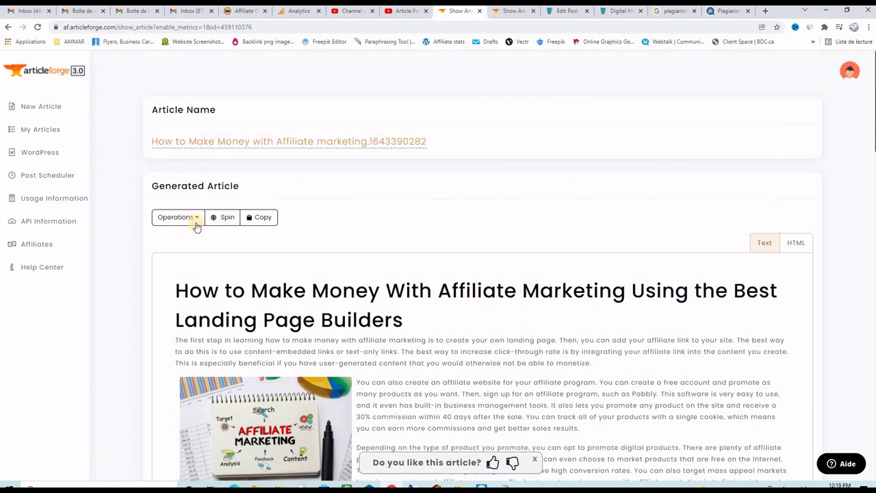
# - Open the Operations dropdown on both Show Article tabs to reveal export and WordPress options
pyautogui.click(196, 221)
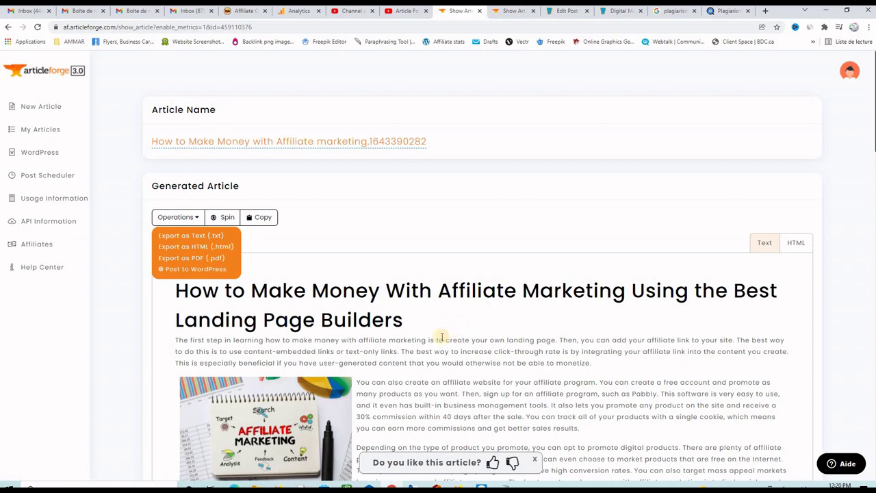
pyautogui.scroll(-3, 449, 362)
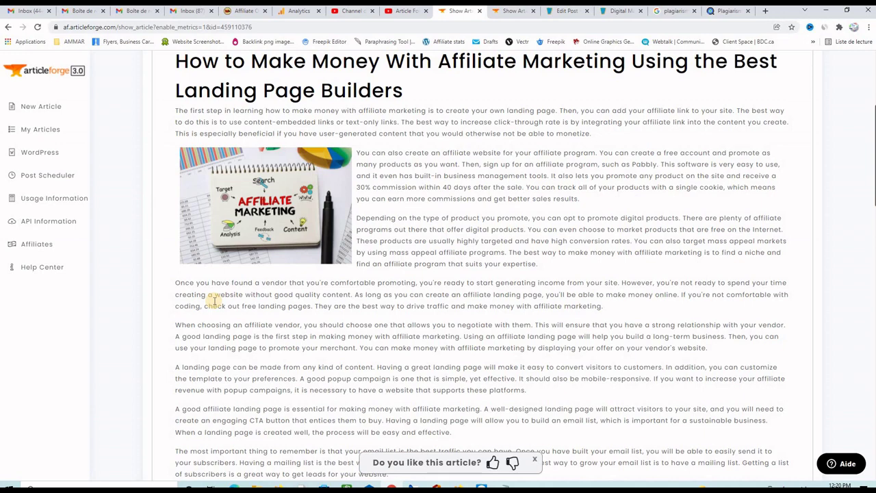
pyautogui.hotkey('ctrl', 'Tab')
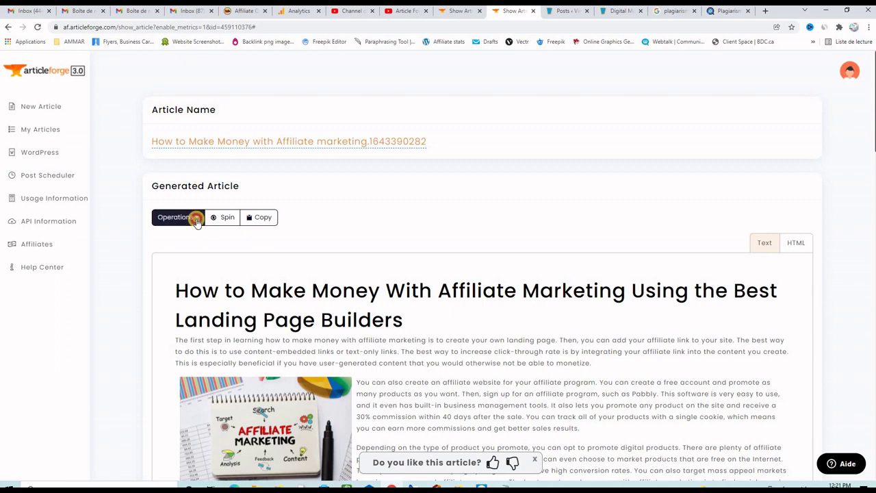
pyautogui.click(196, 219)
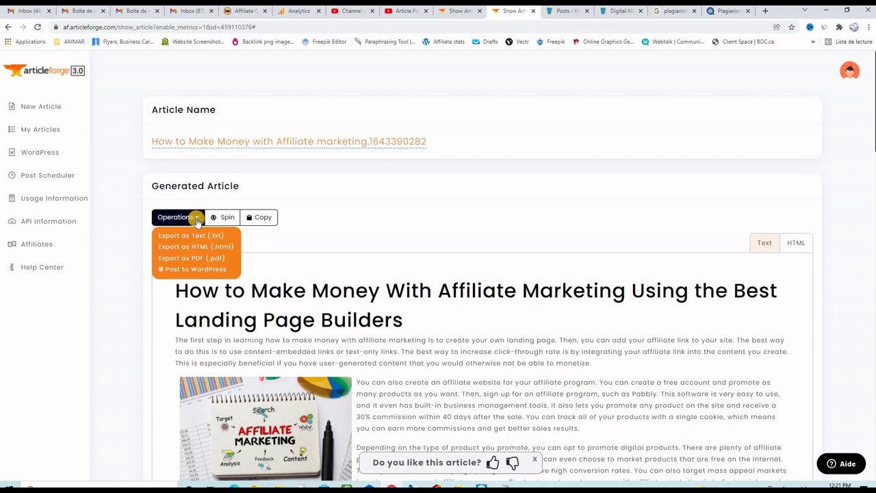
# - Post to Viral Traffic Snowball with categories Viral Traffic Methods, Platforms, and Tips and Trics
pyautogui.click(180, 274)
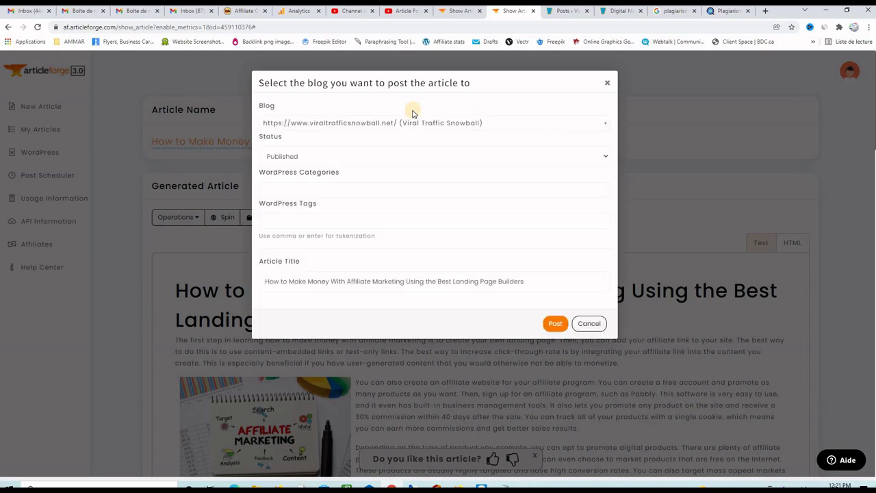
pyautogui.click(344, 125)
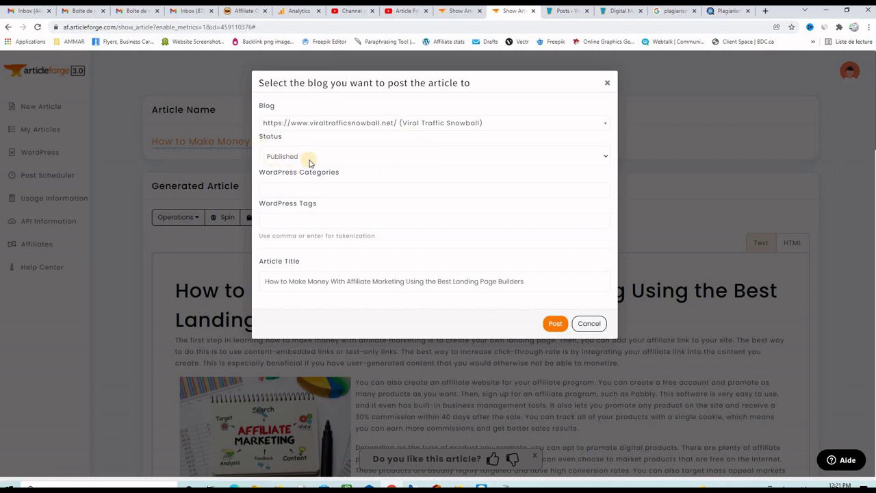
pyautogui.click(283, 190)
pyautogui.click(290, 219)
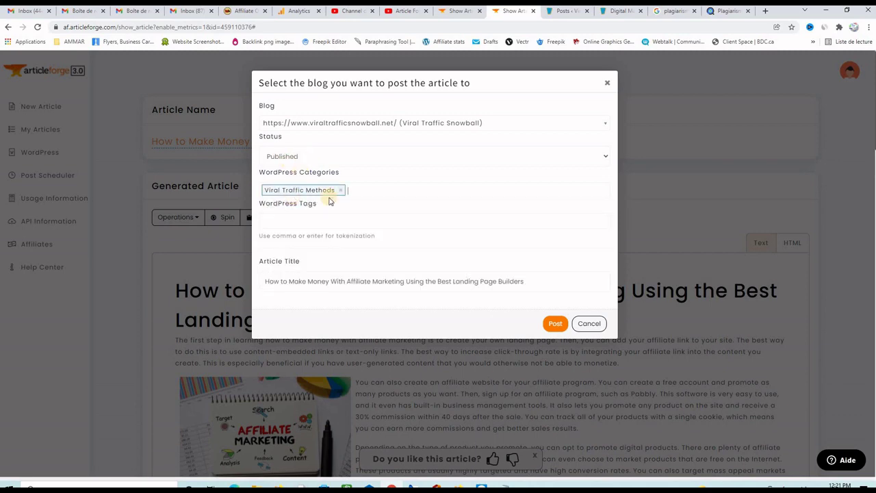
pyautogui.click(367, 189)
pyautogui.click(340, 234)
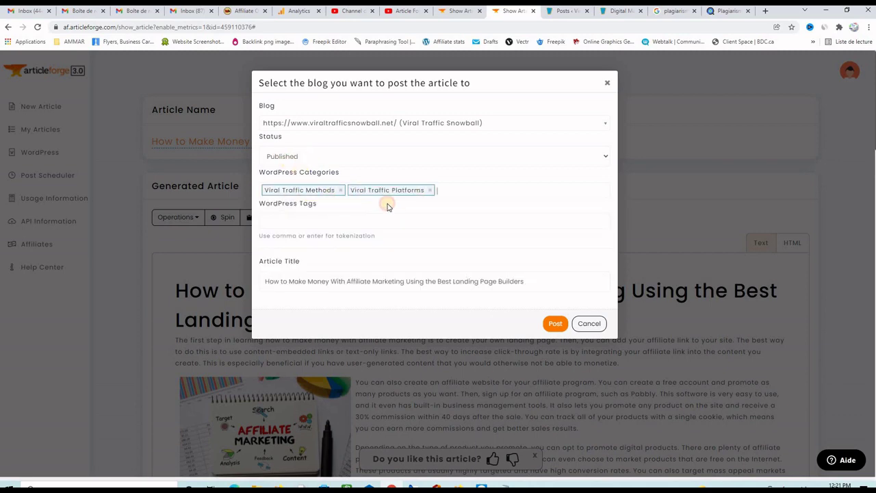
pyautogui.click(459, 189)
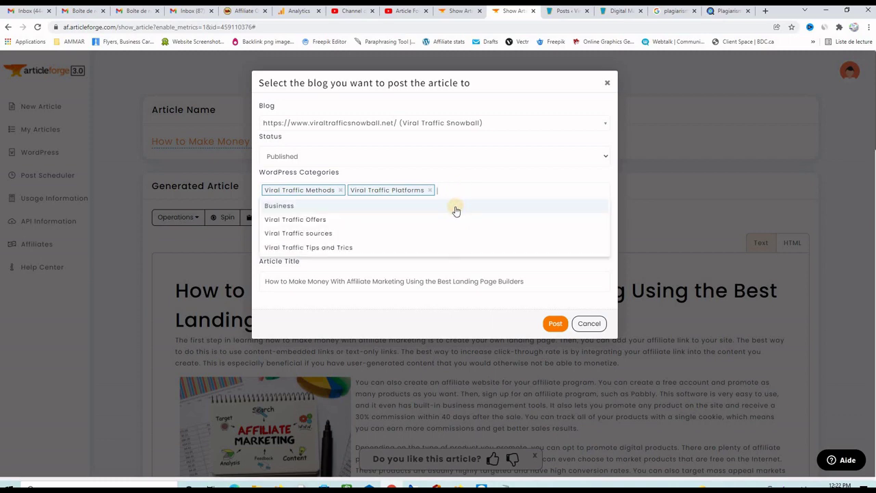
pyautogui.click(346, 246)
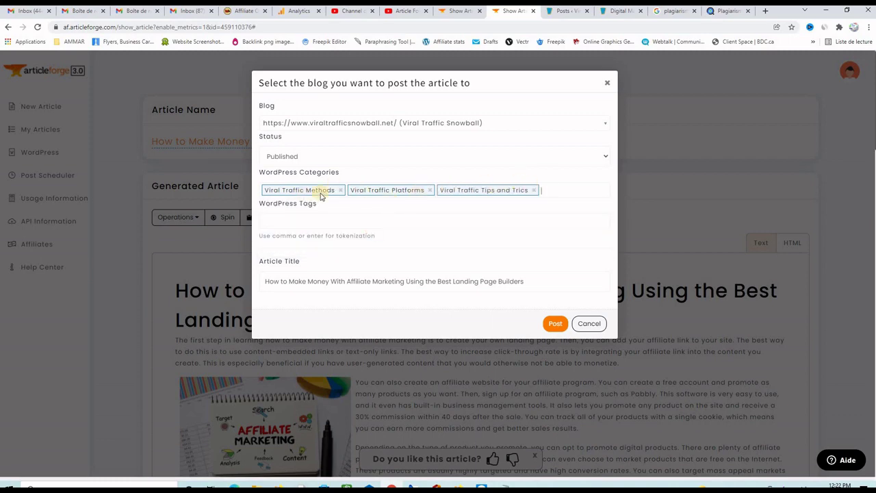
# - Add tags affiliate content writing examples, affiliate marketing content ideas and free traffic, then post
pyautogui.click(342, 224)
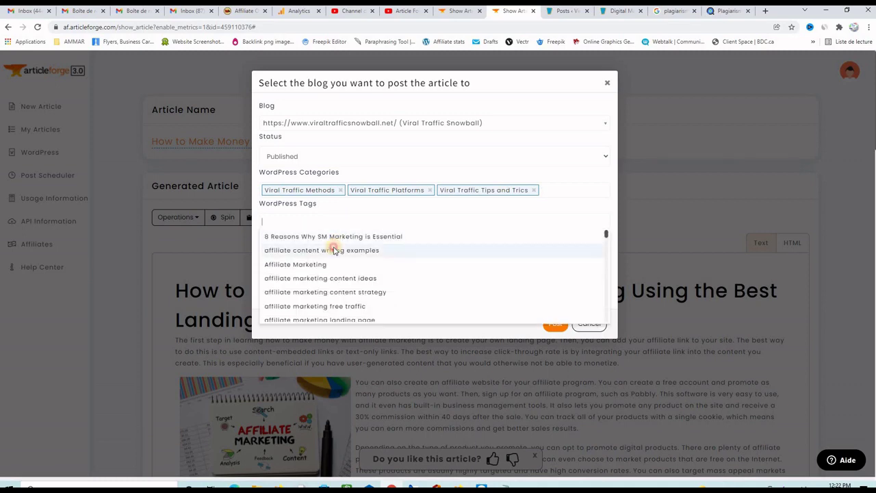
pyautogui.click(335, 249)
pyautogui.click(400, 221)
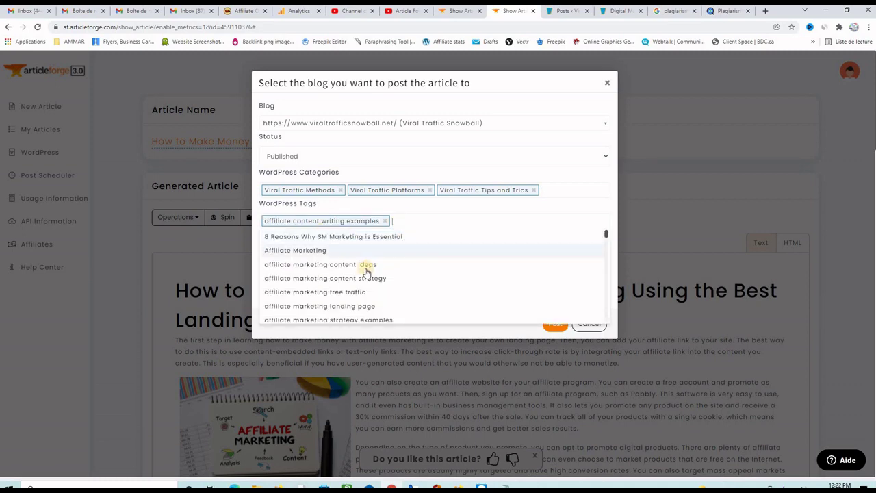
pyautogui.click(378, 267)
pyautogui.click(528, 225)
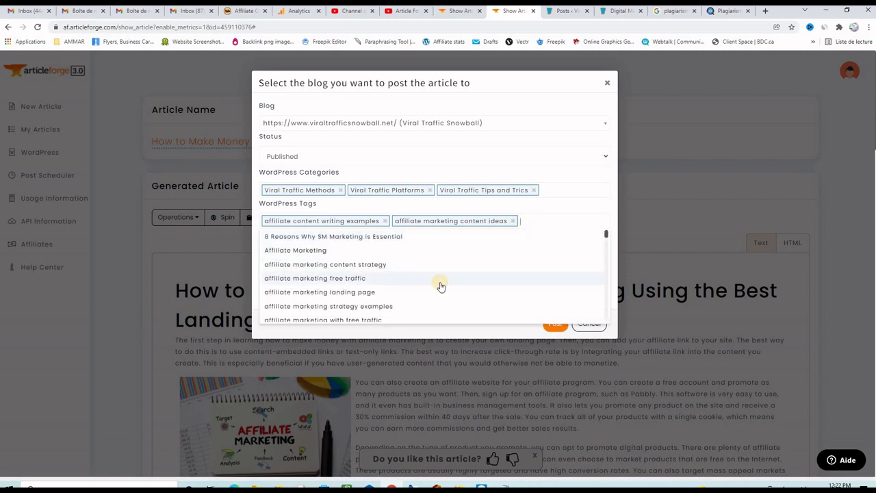
pyautogui.click(438, 280)
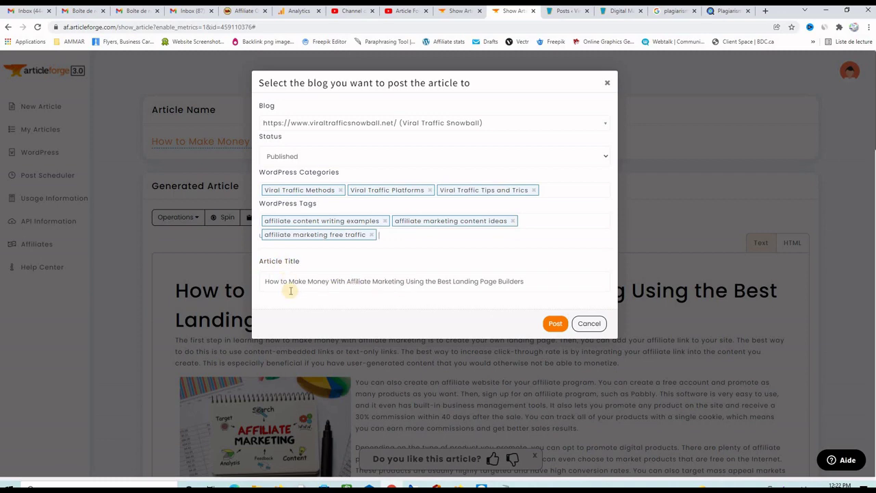
pyautogui.click(554, 323)
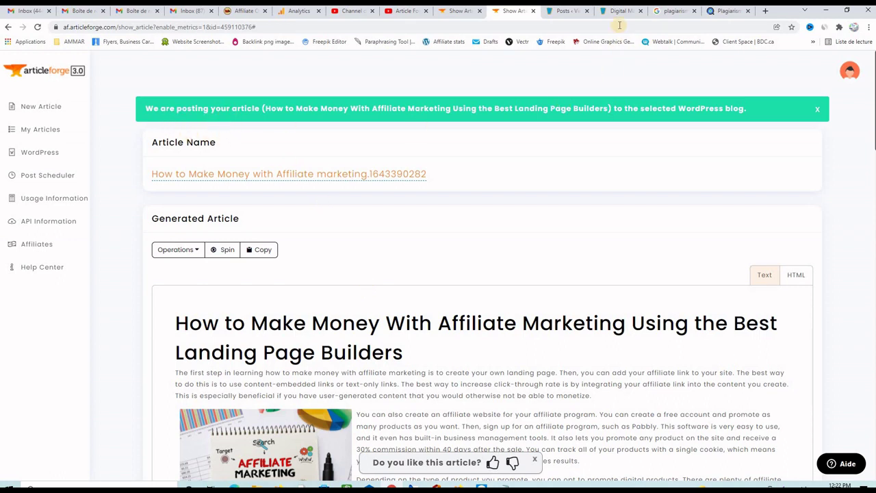
# - Refresh the WordPress posts list to show the new affiliate post and open its View link in a new tab
pyautogui.click(563, 12)
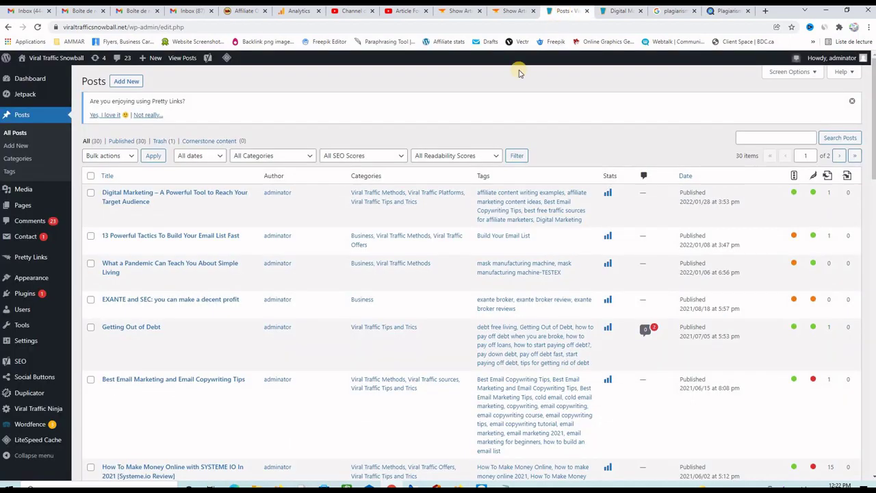
pyautogui.click(63, 104)
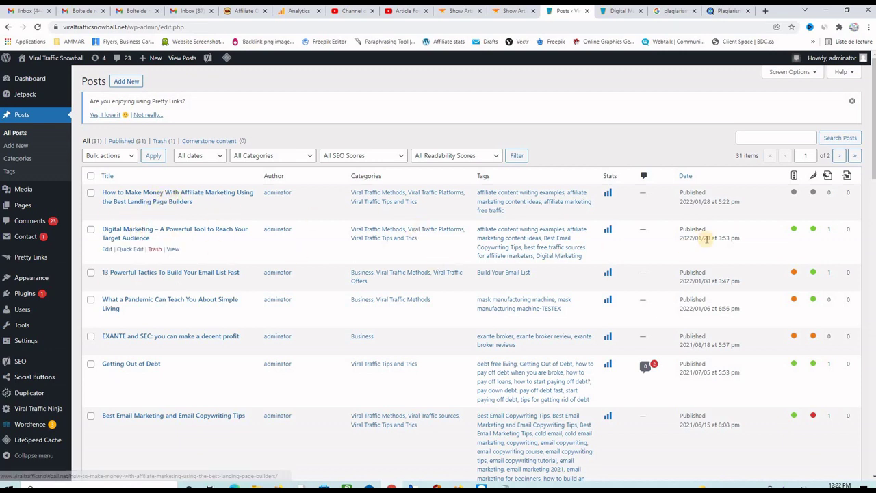
pyautogui.moveTo(176, 205)
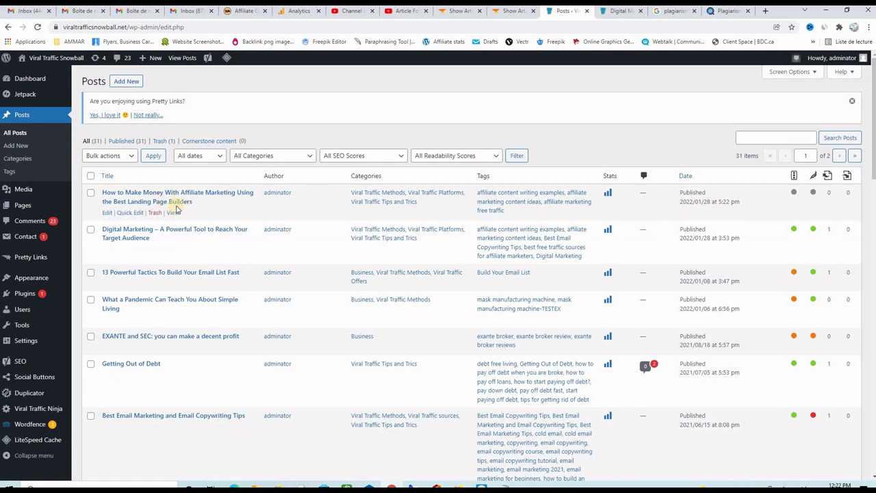
pyautogui.rightClick(173, 213)
pyautogui.click(179, 218)
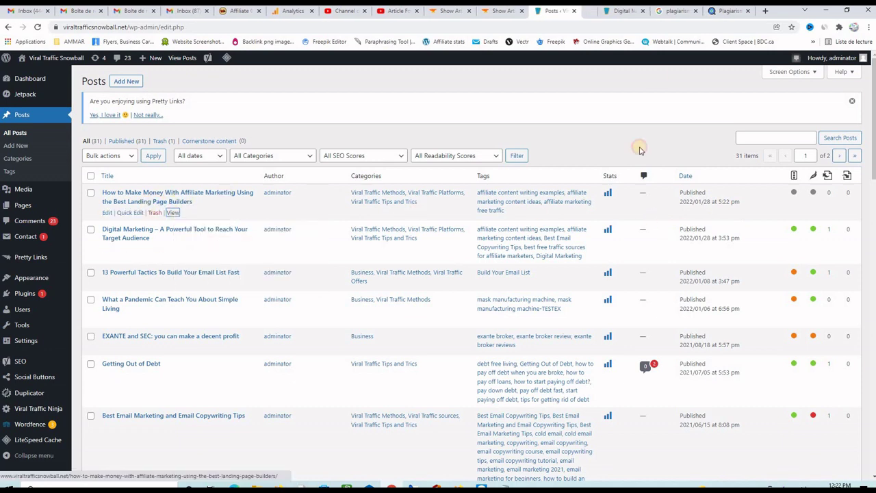
# - View the live affiliate marketing post, scrolling through its headline, body and image
pyautogui.click(588, 10)
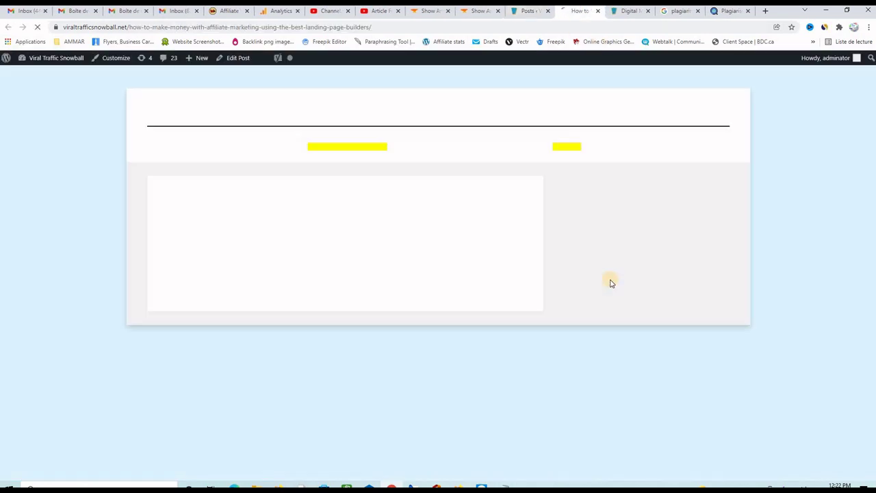
pyautogui.scroll(-2, 515, 329)
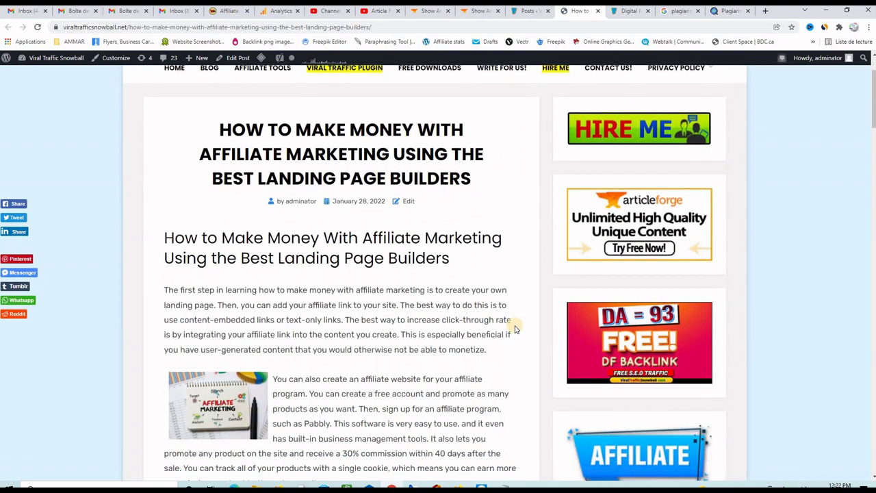
pyautogui.scroll(-1, 516, 329)
pyautogui.scroll(-1, 516, 330)
pyautogui.scroll(-1, 515, 329)
pyautogui.scroll(-2, 516, 330)
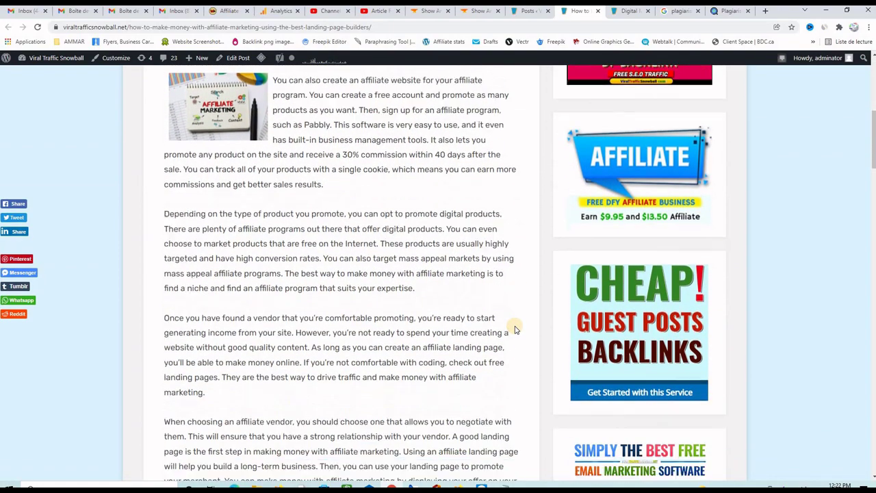
pyautogui.scroll(-2, 515, 329)
pyautogui.scroll(-2, 515, 329)
pyautogui.scroll(-2, 515, 330)
pyautogui.scroll(4, 515, 329)
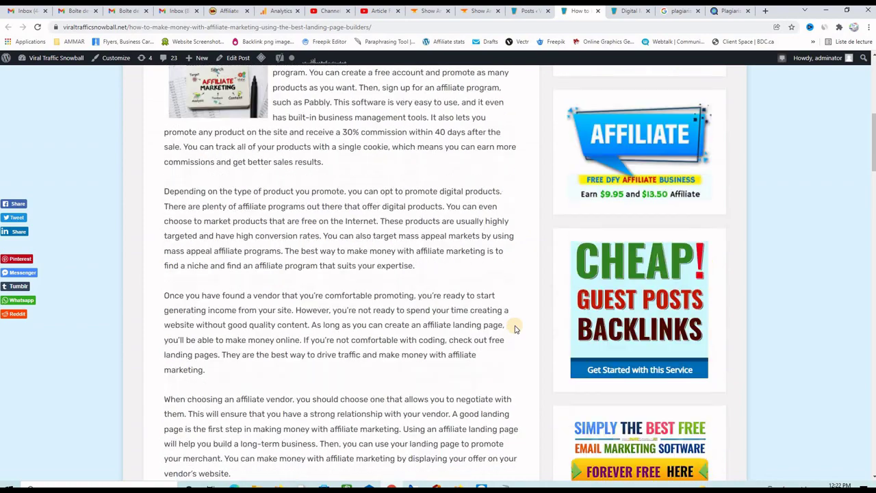
pyautogui.scroll(4, 516, 330)
pyautogui.scroll(2, 516, 330)
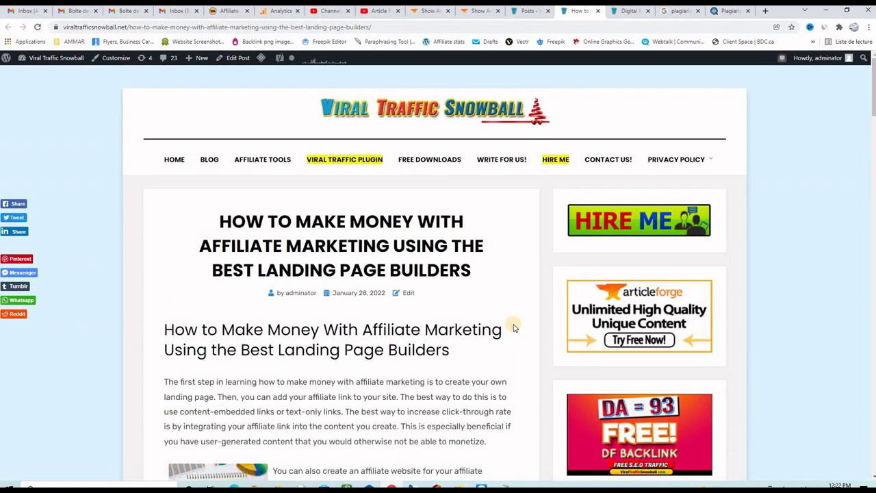